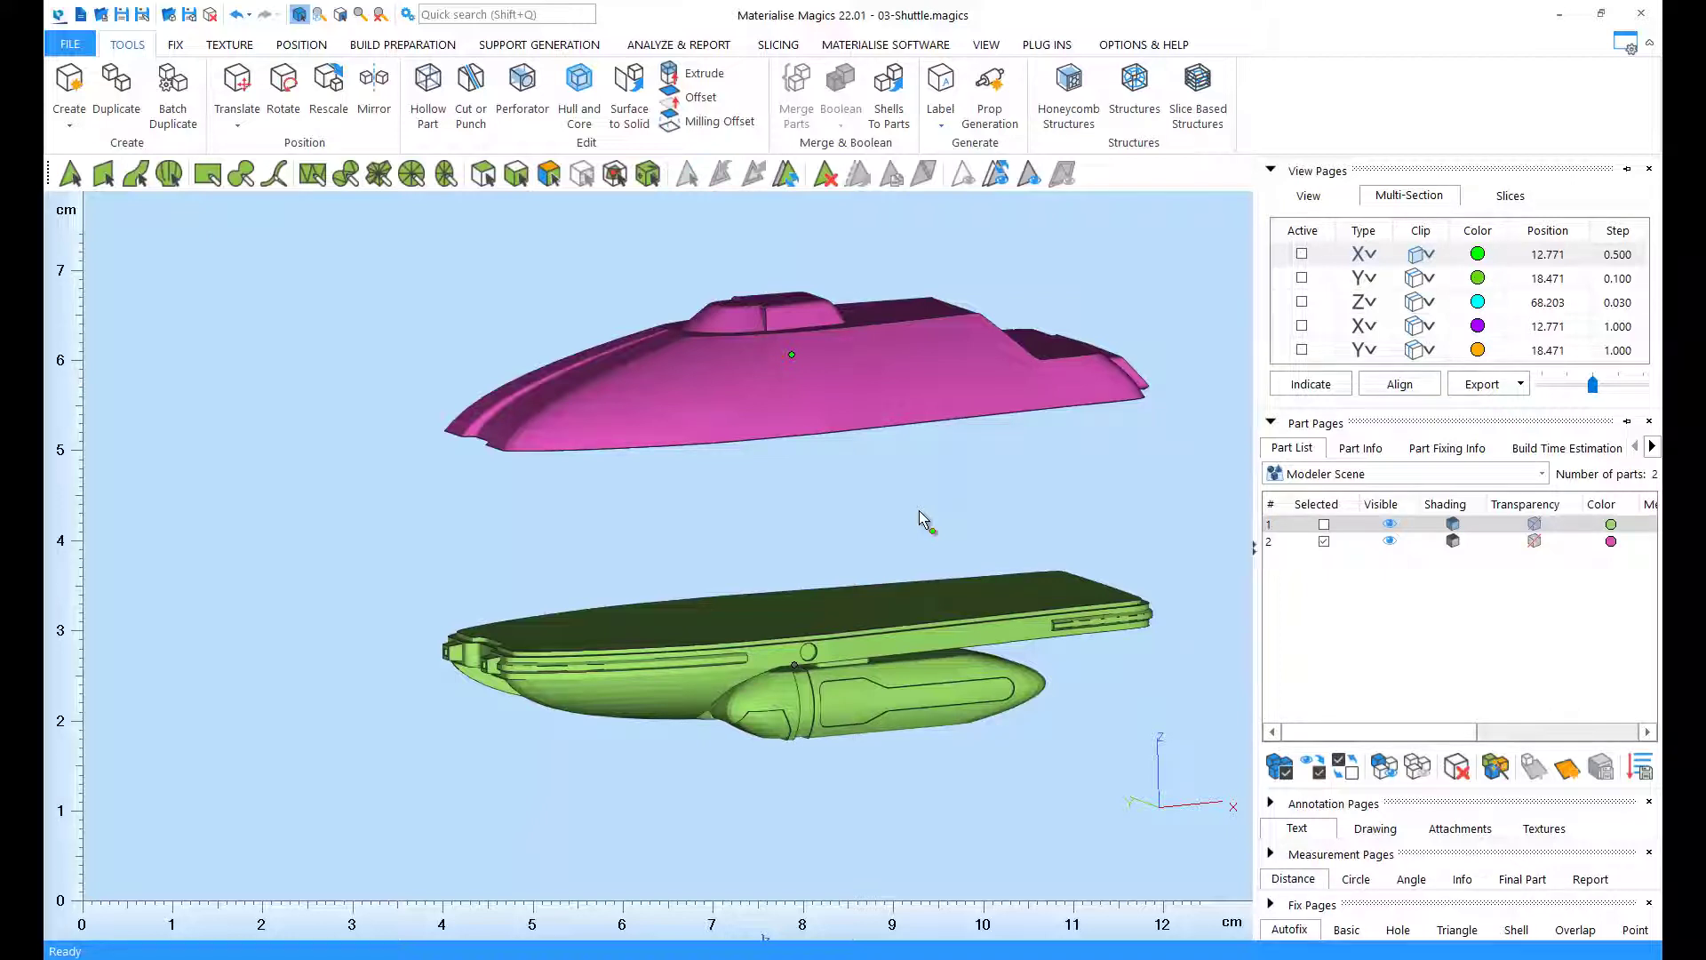
Hide part 1, the green lower half, and turn the magenta half to show its inner surface
mouse_move(868, 545)
right_mouse_down()
mouse_move(895, 450)
mouse_move(885, 515)
right_mouse_up()
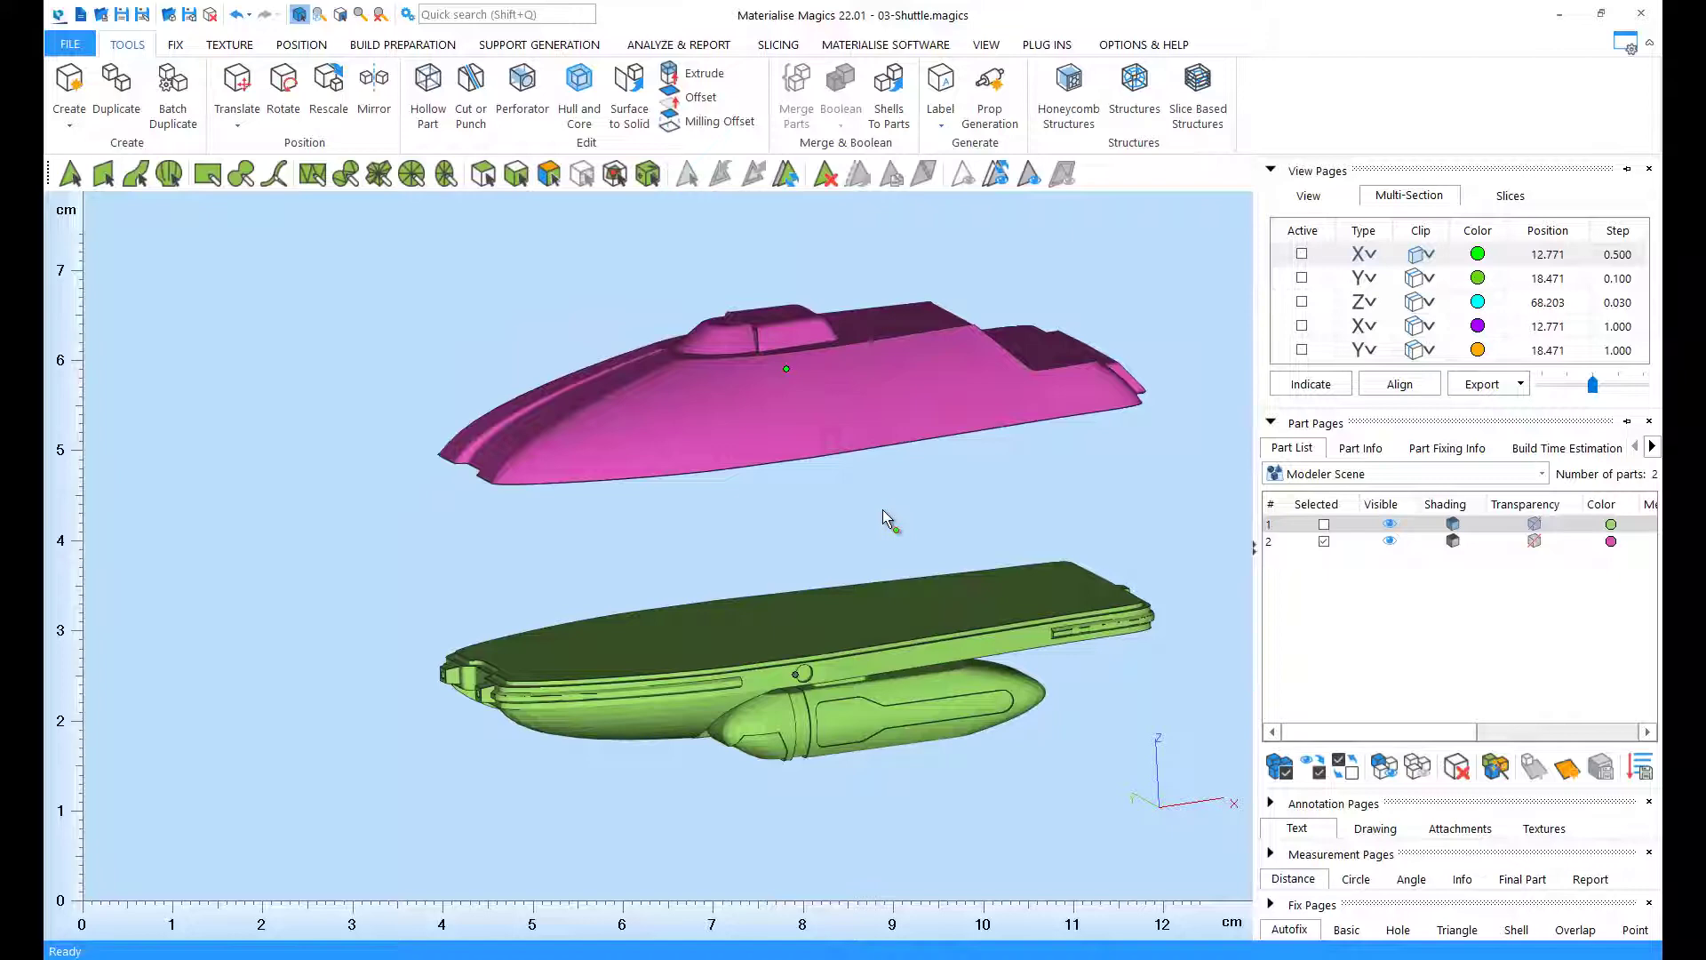
right_click_drag(883, 510, 893, 472)
left_click(1391, 527)
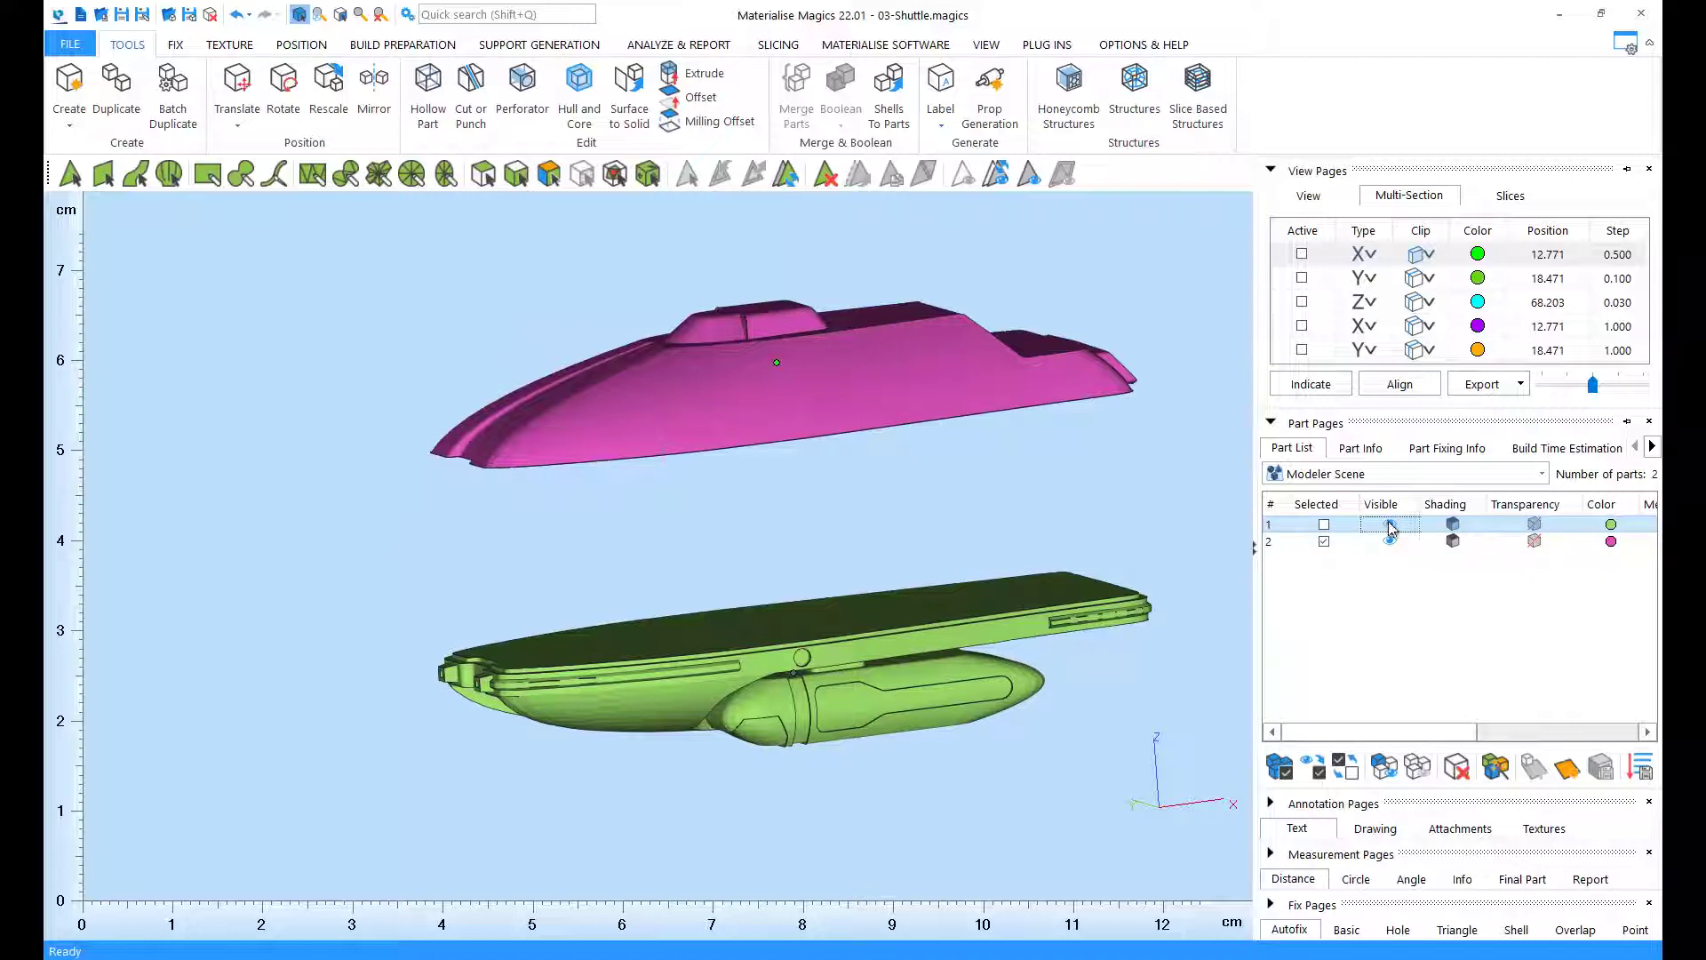
right_click_drag(789, 541, 755, 506)
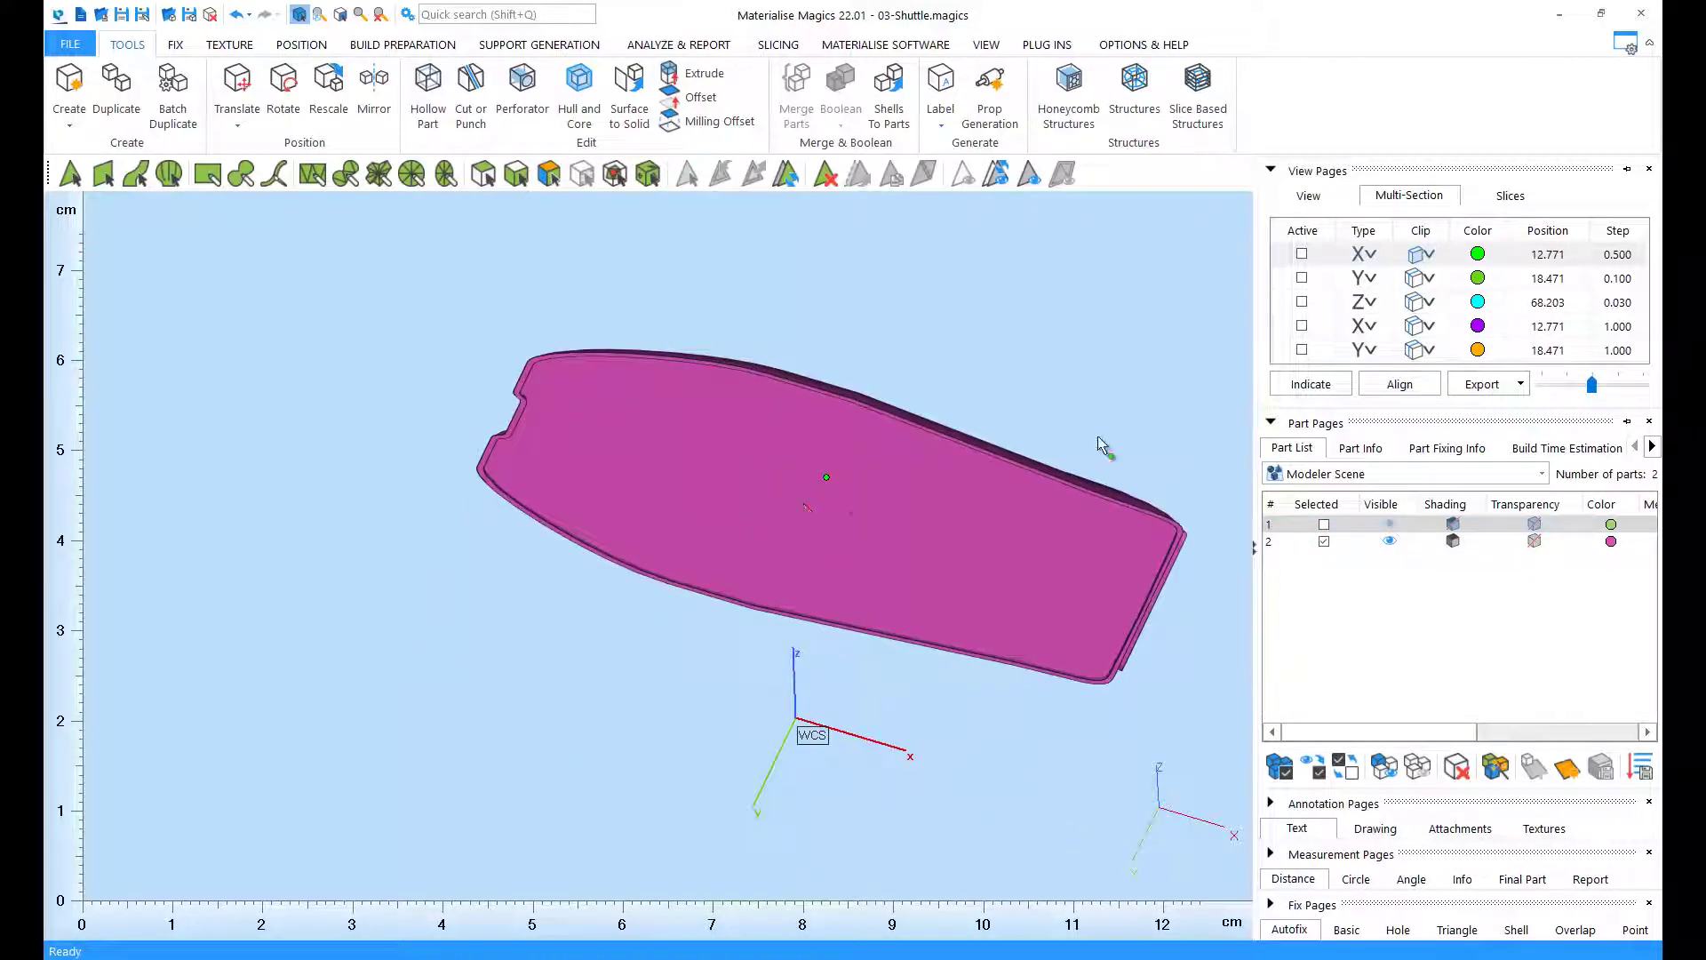
right_click_drag(1147, 389, 877, 534)
scroll(877, 534, "up", 4)
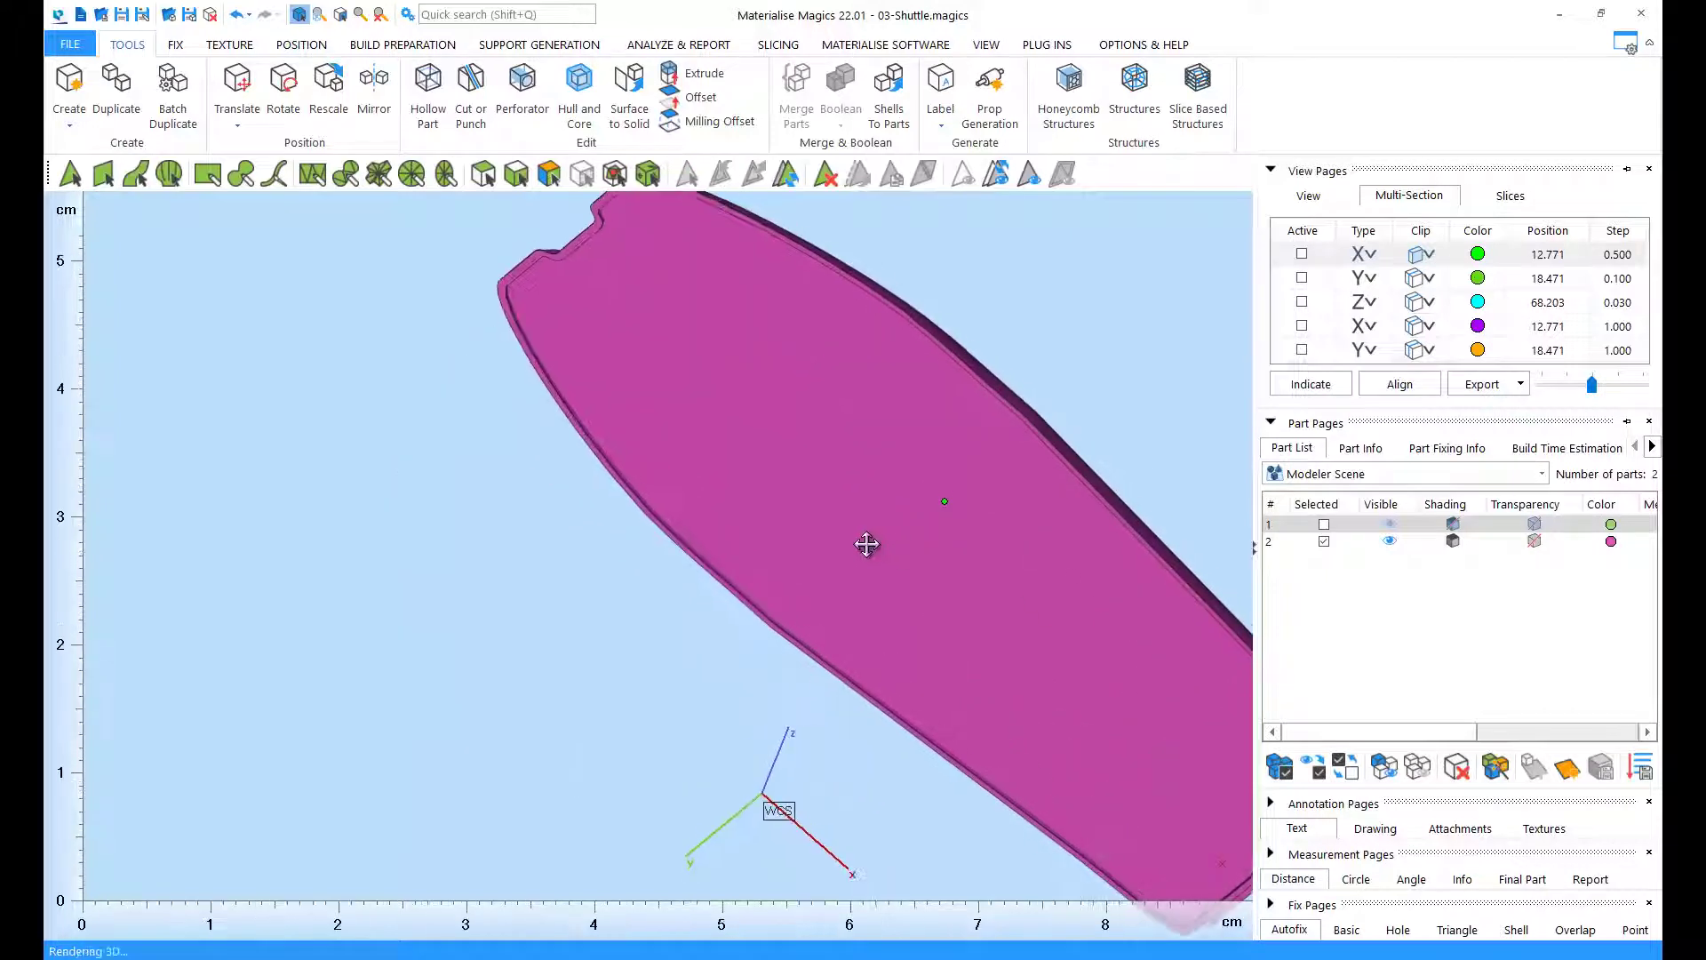
scroll(868, 544, "down", 3)
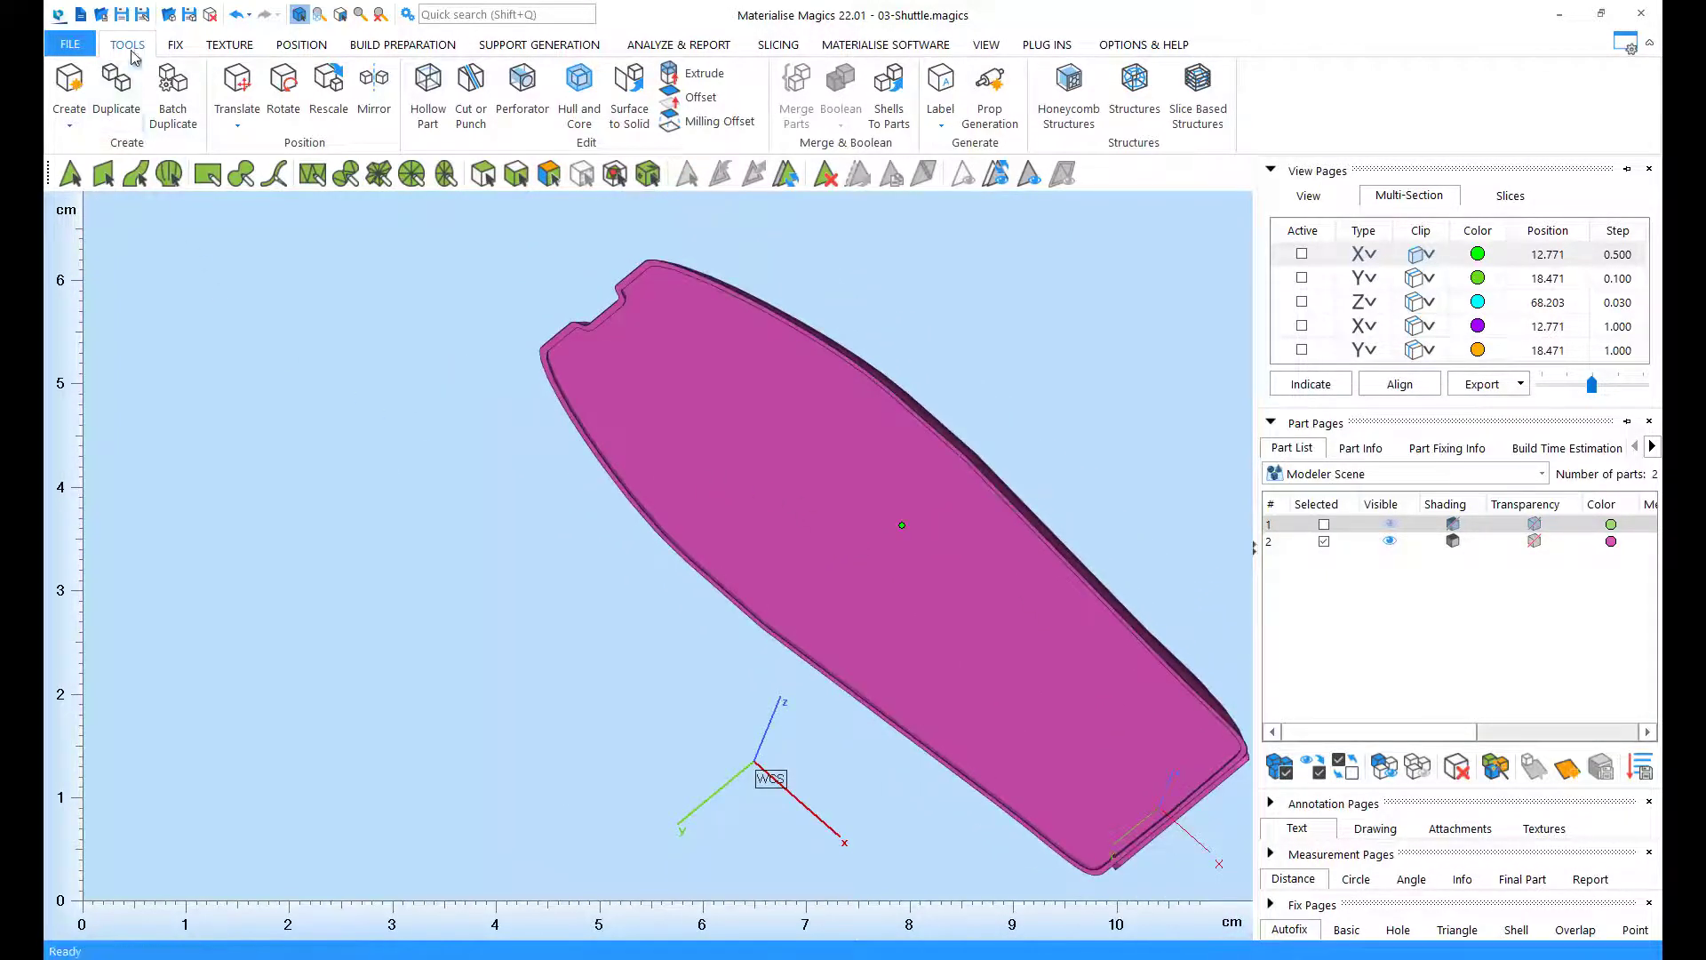
Open Honeycomb Structures for the magenta half, keeping infill direction Normal to marked area
left_click(1069, 130)
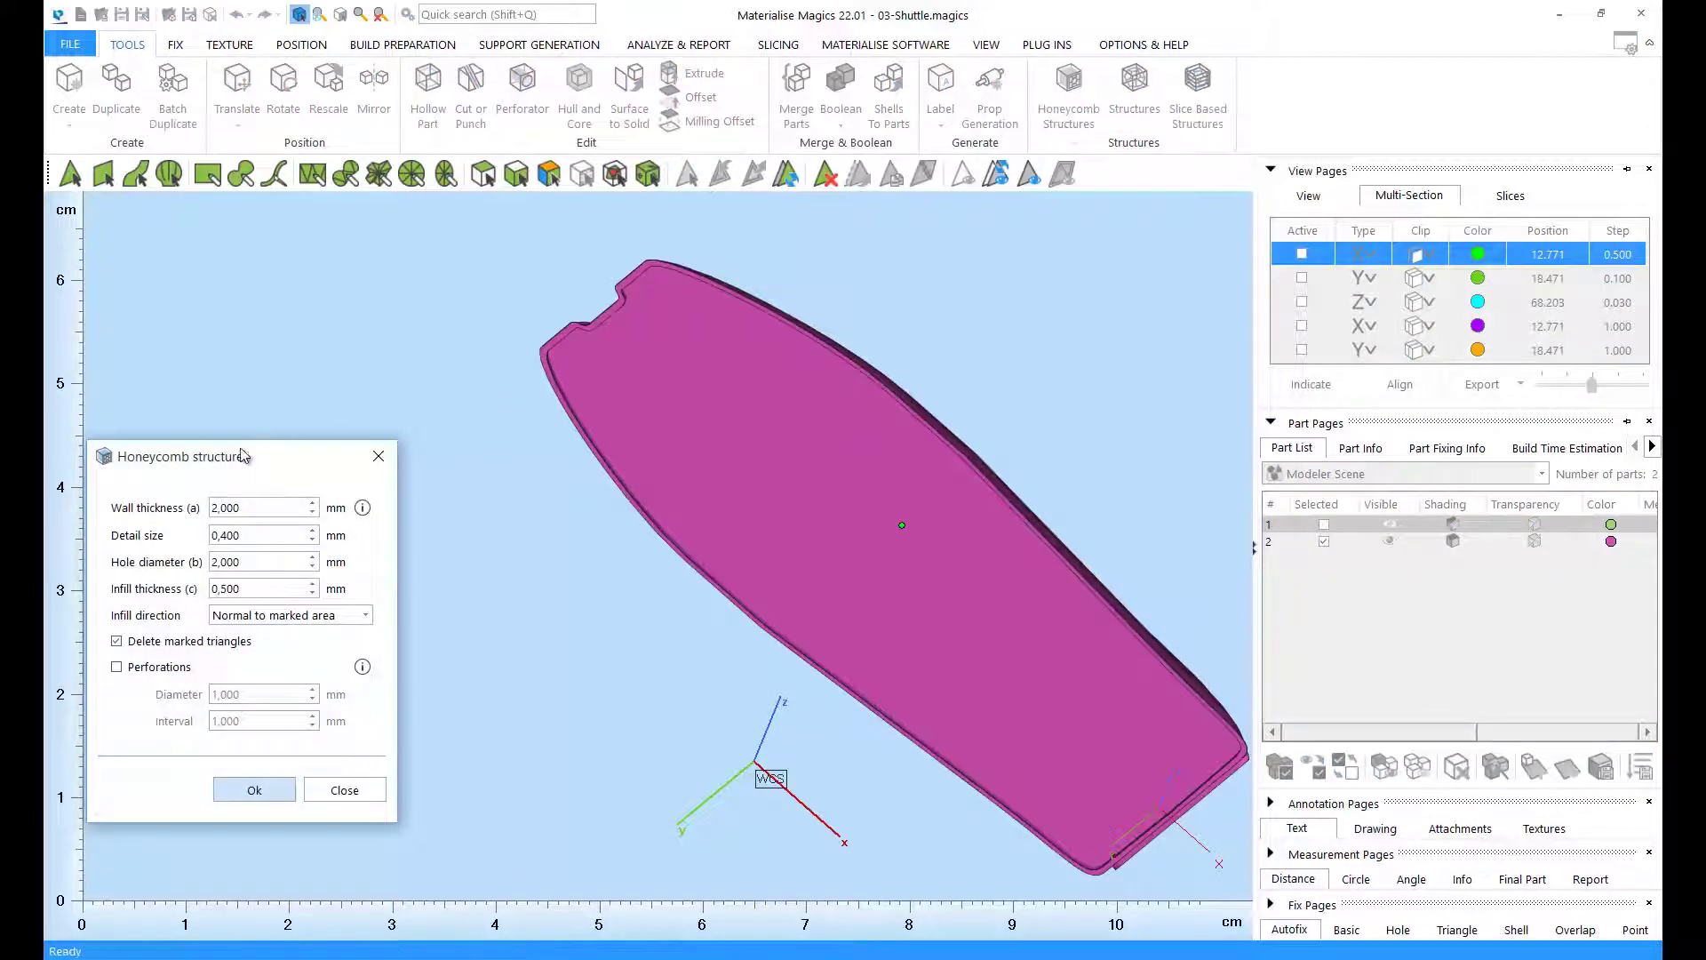
left_click_drag(236, 441, 284, 308)
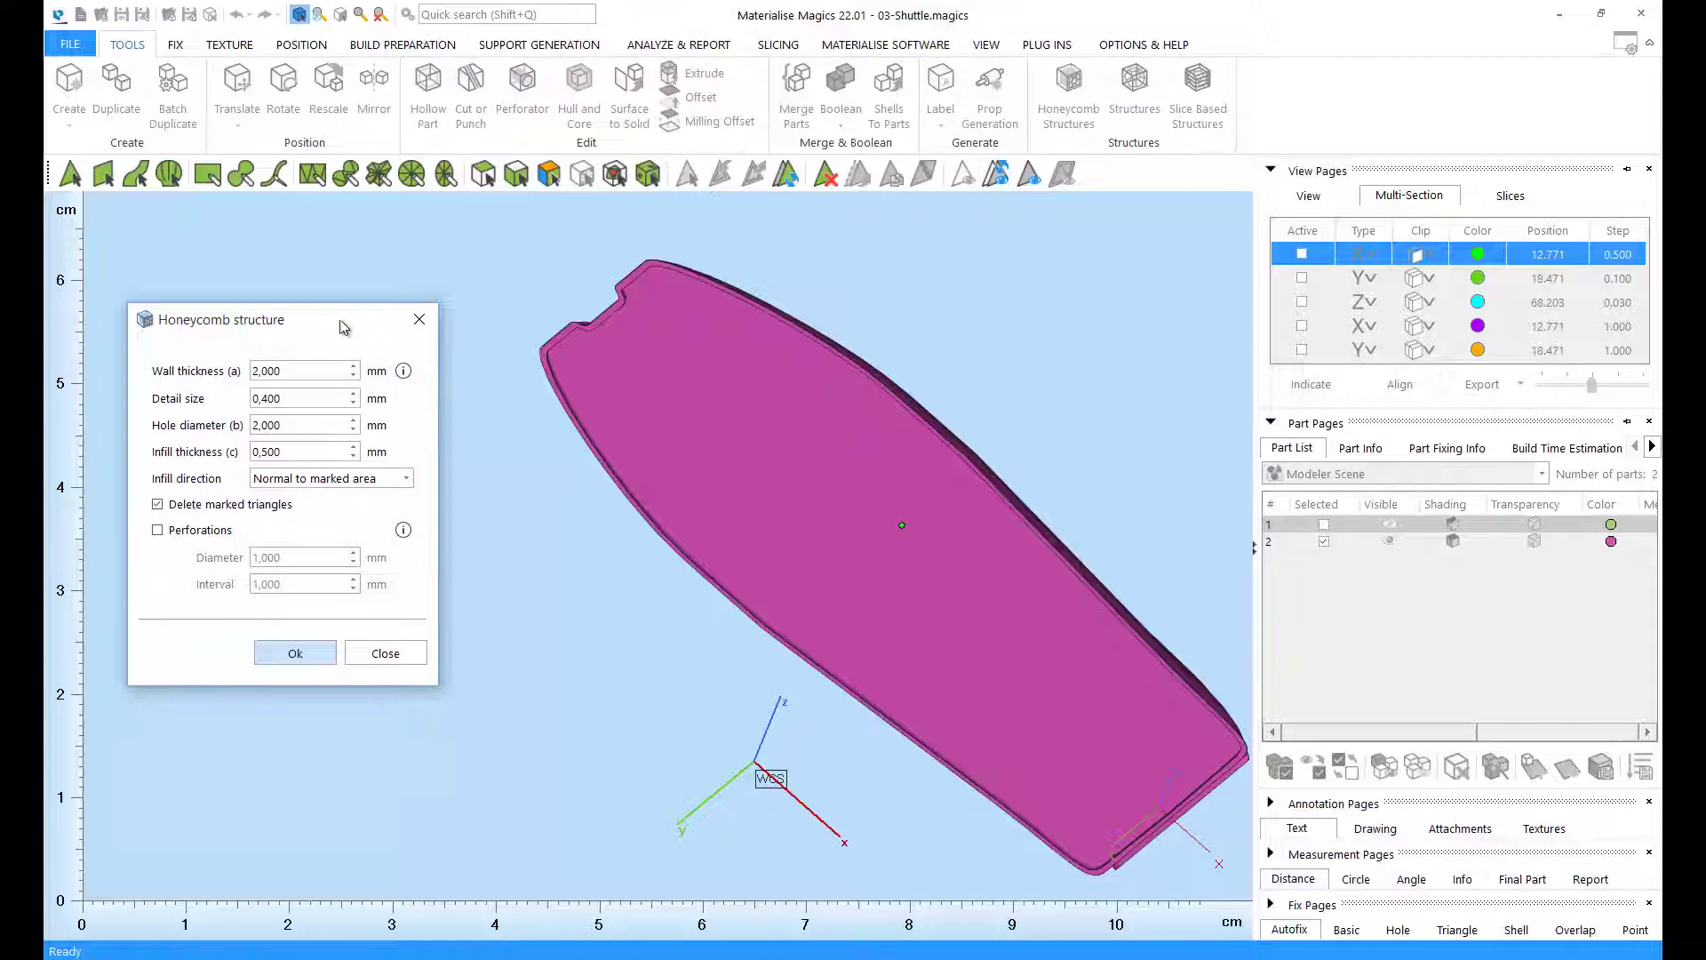
mouse_move(411, 377)
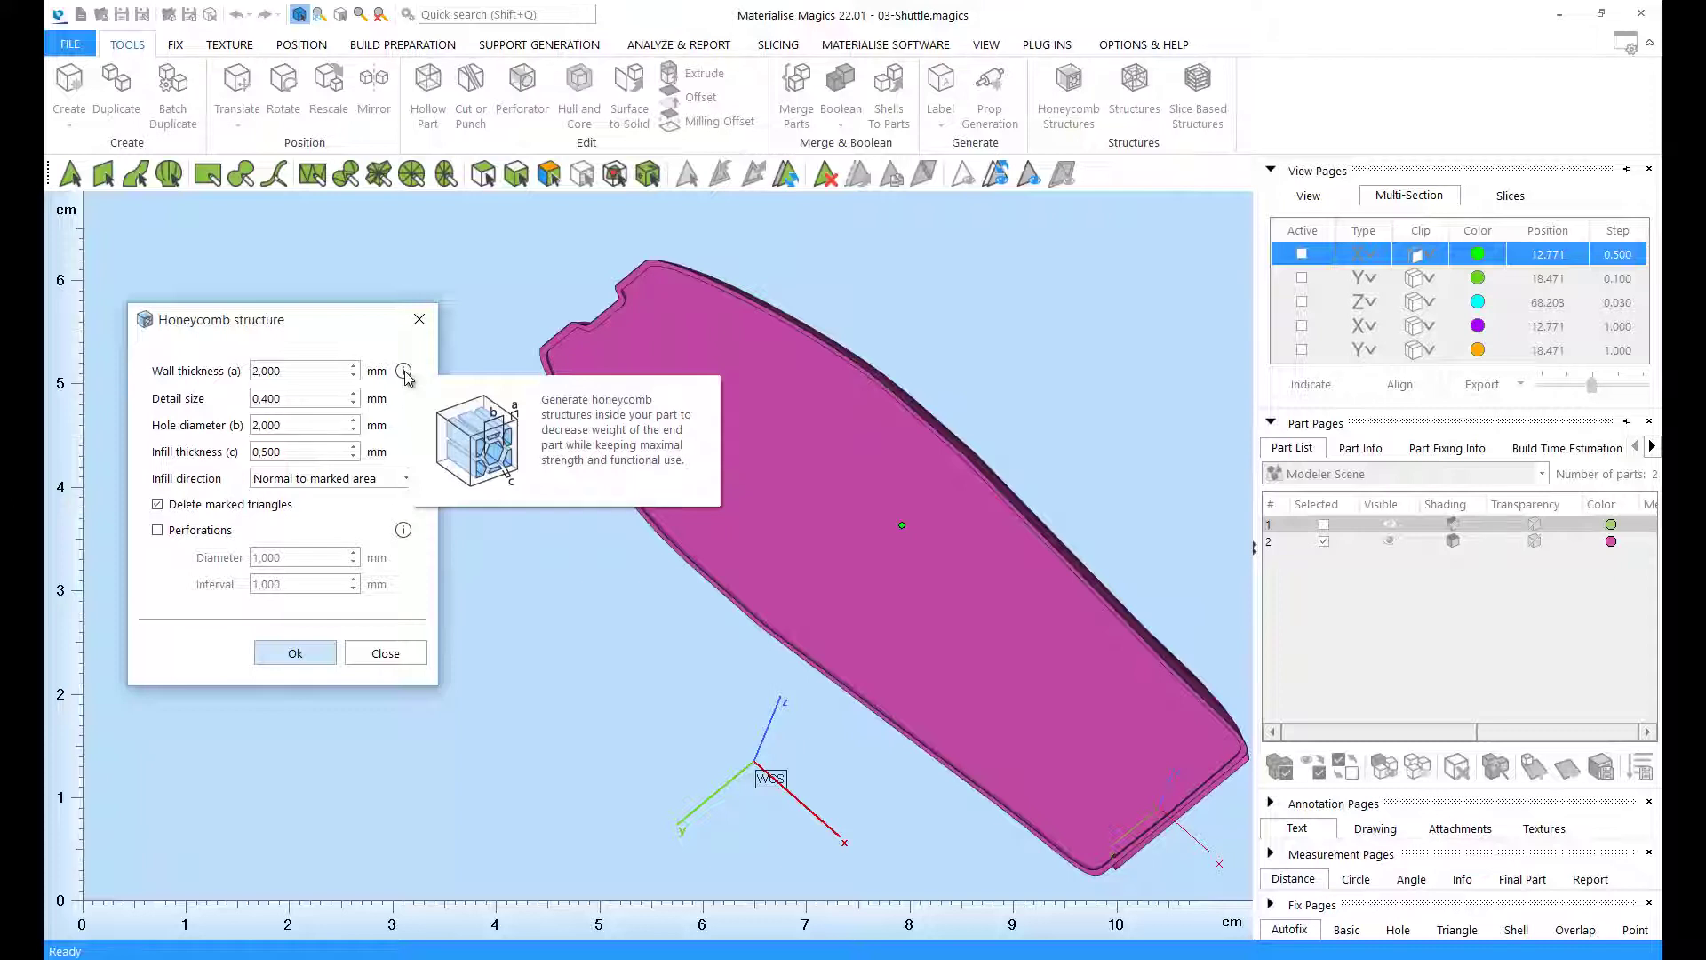
left_click(406, 480)
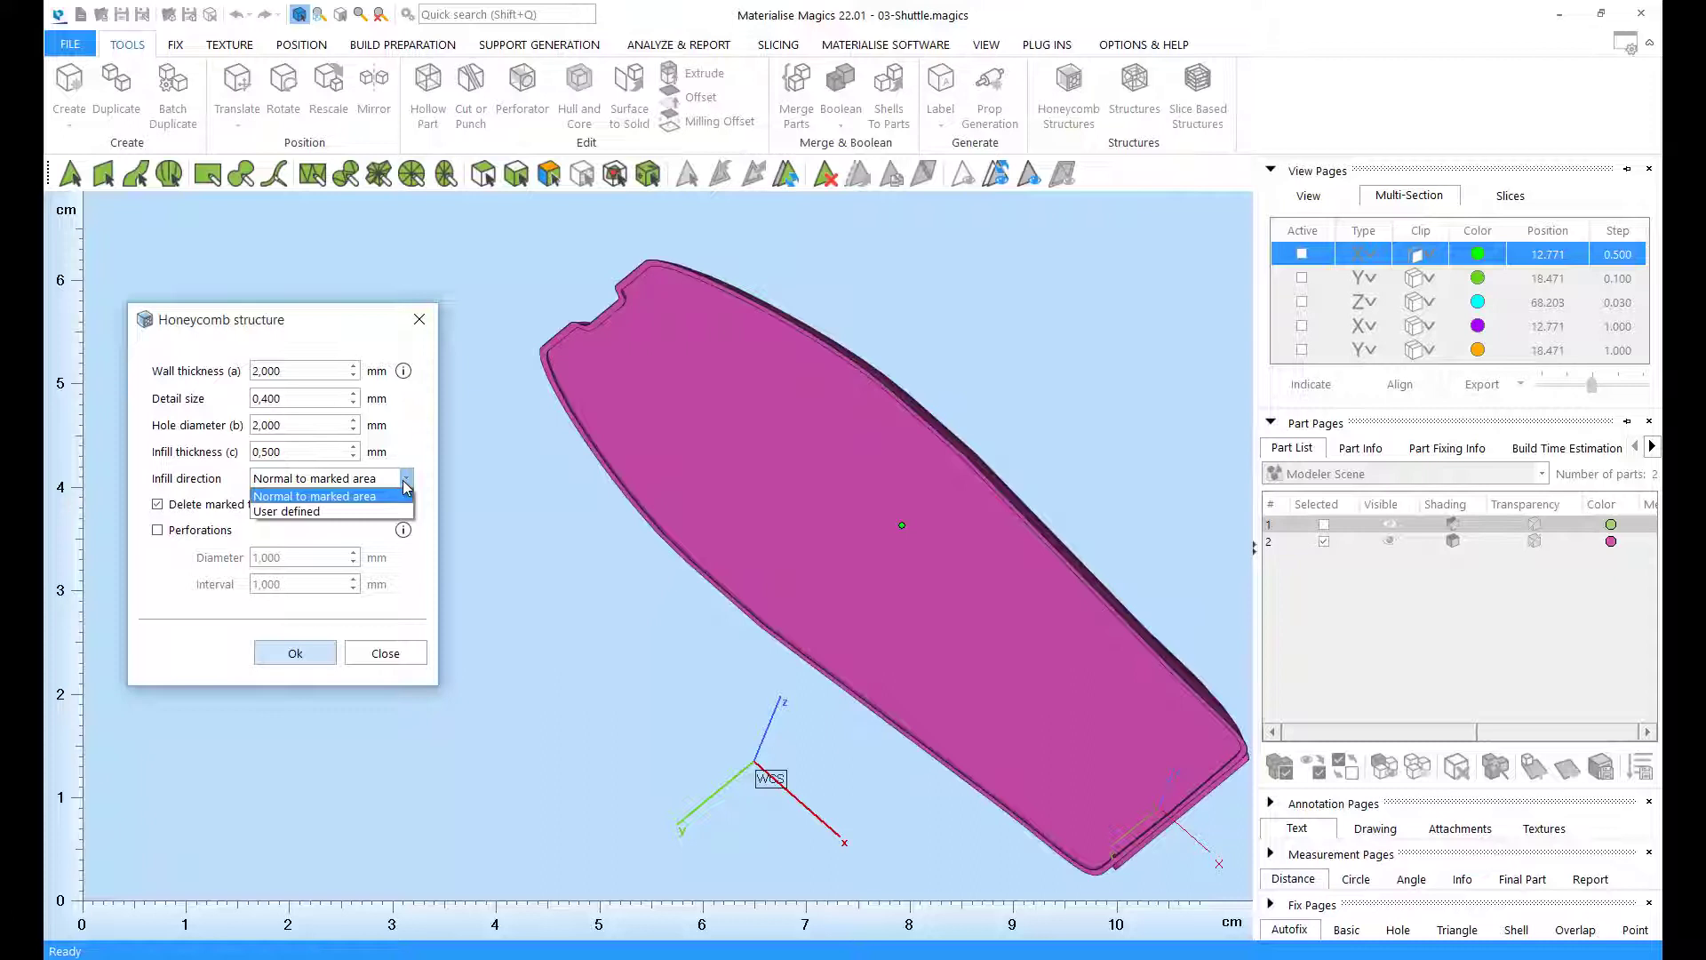
left_click(405, 483)
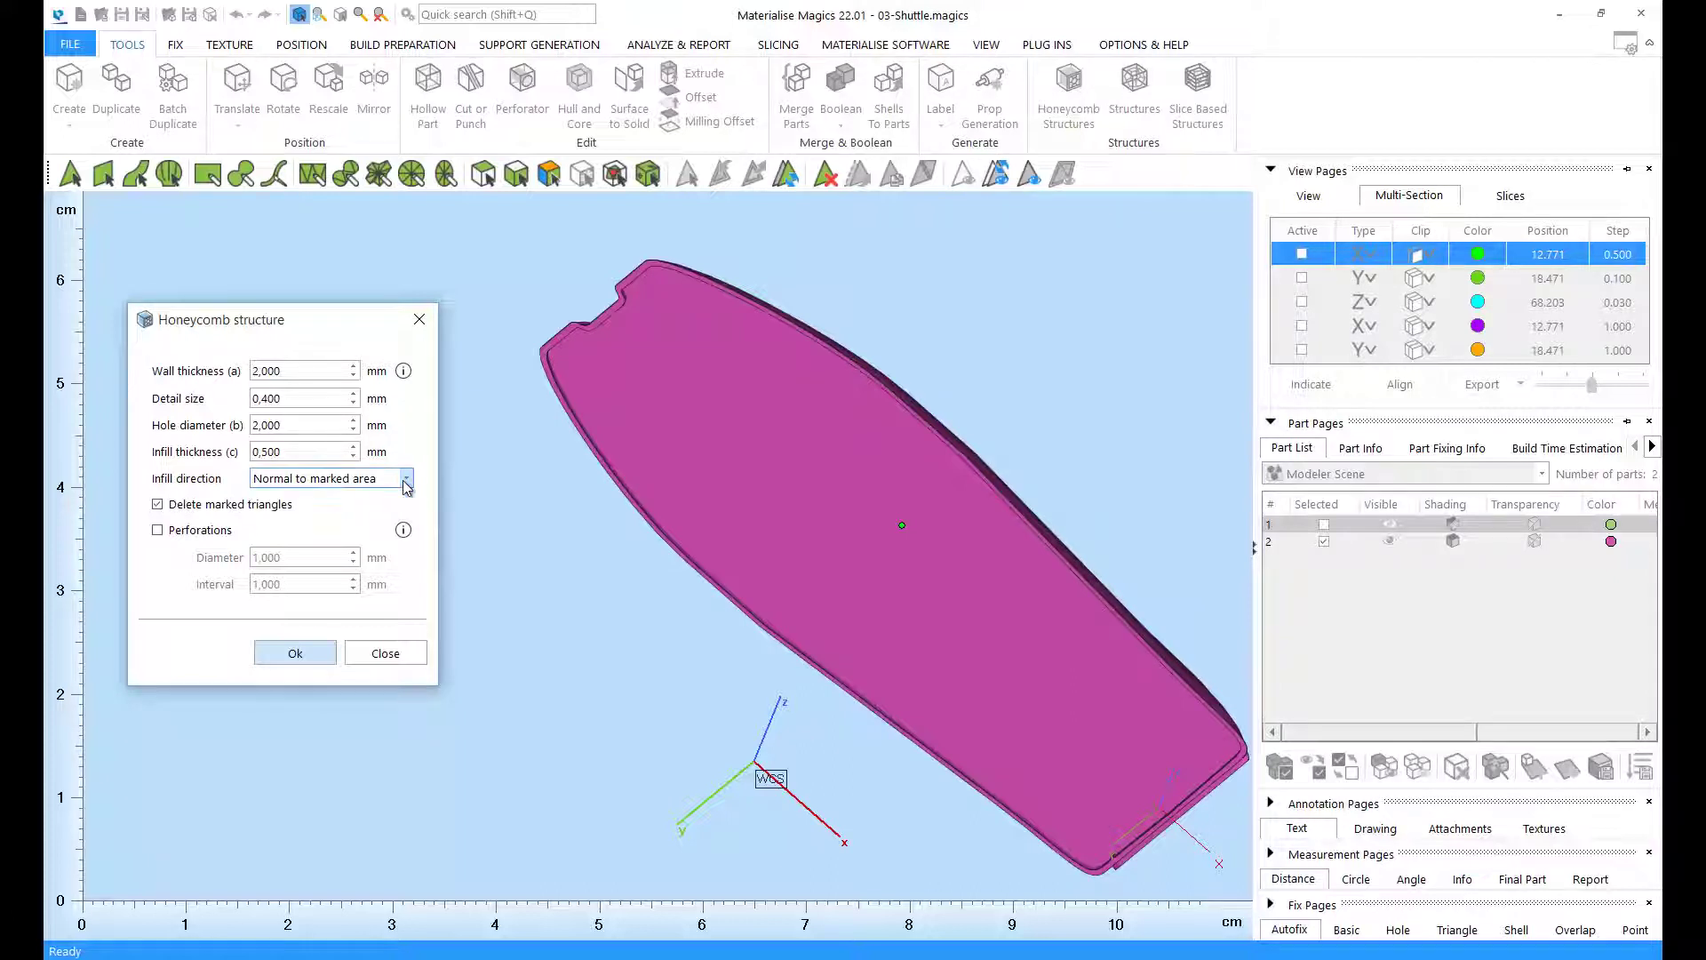
Mark the large inner face with Mark Plane and keep infill direction Normal to marked area
left_click(103, 174)
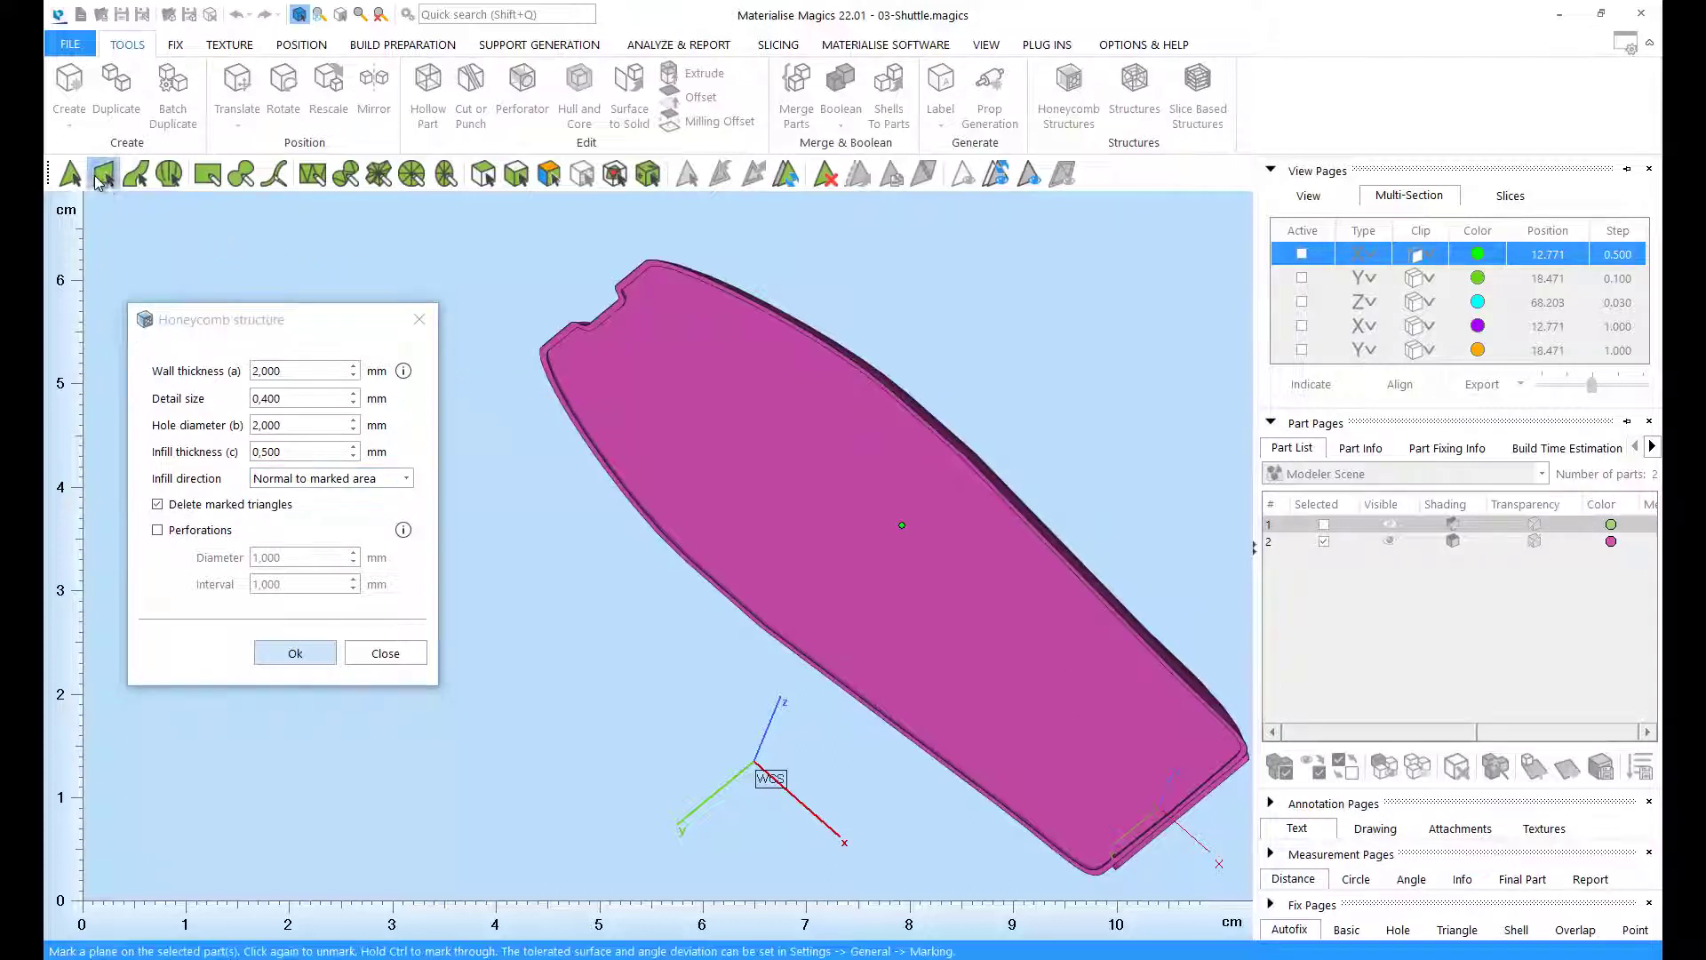
left_click(773, 520)
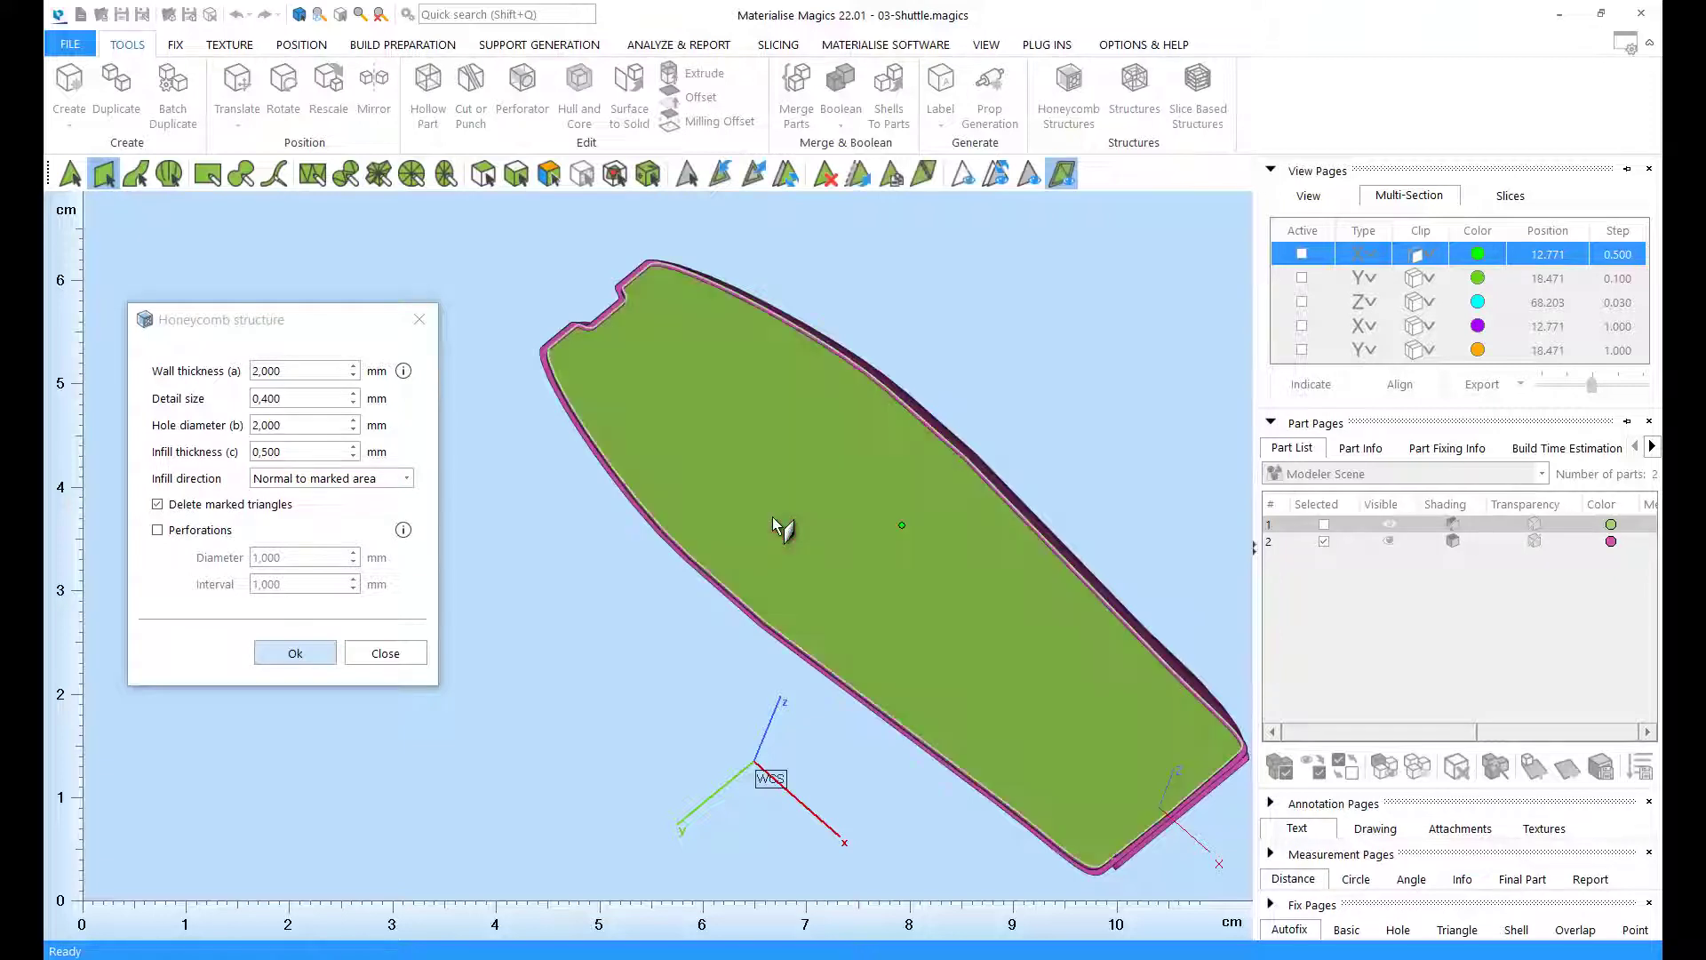
left_click(406, 478)
left_click(363, 513)
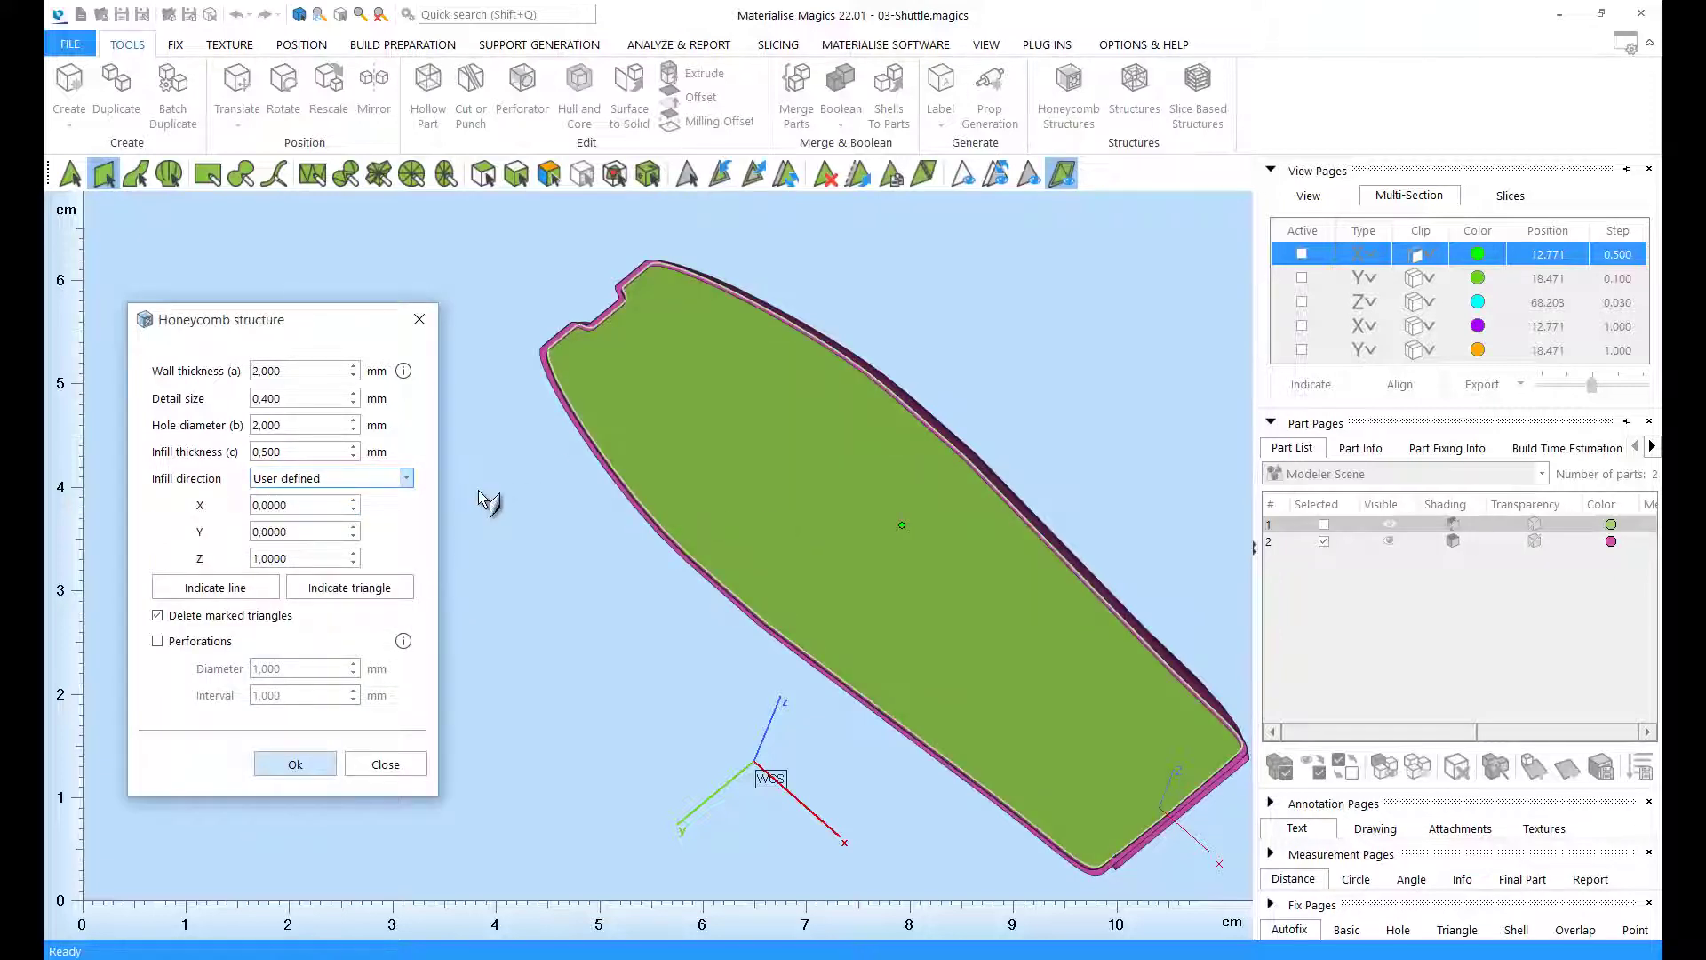
left_click(407, 478)
left_click(406, 478)
left_click(407, 478)
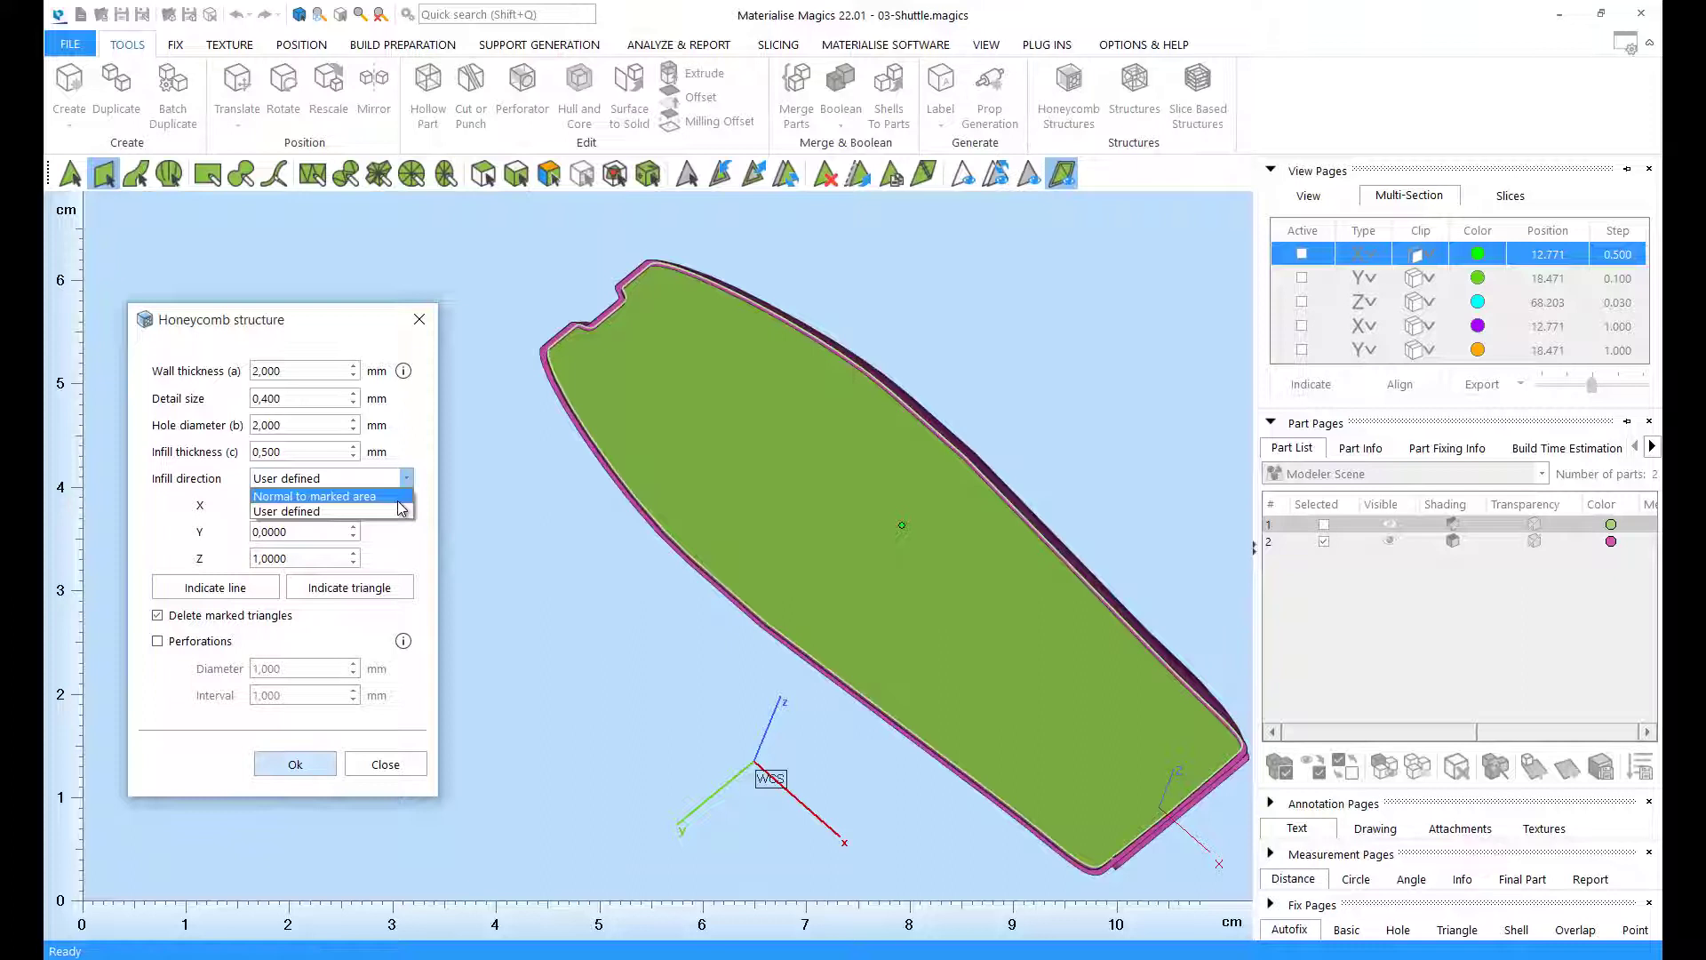
left_click(397, 497)
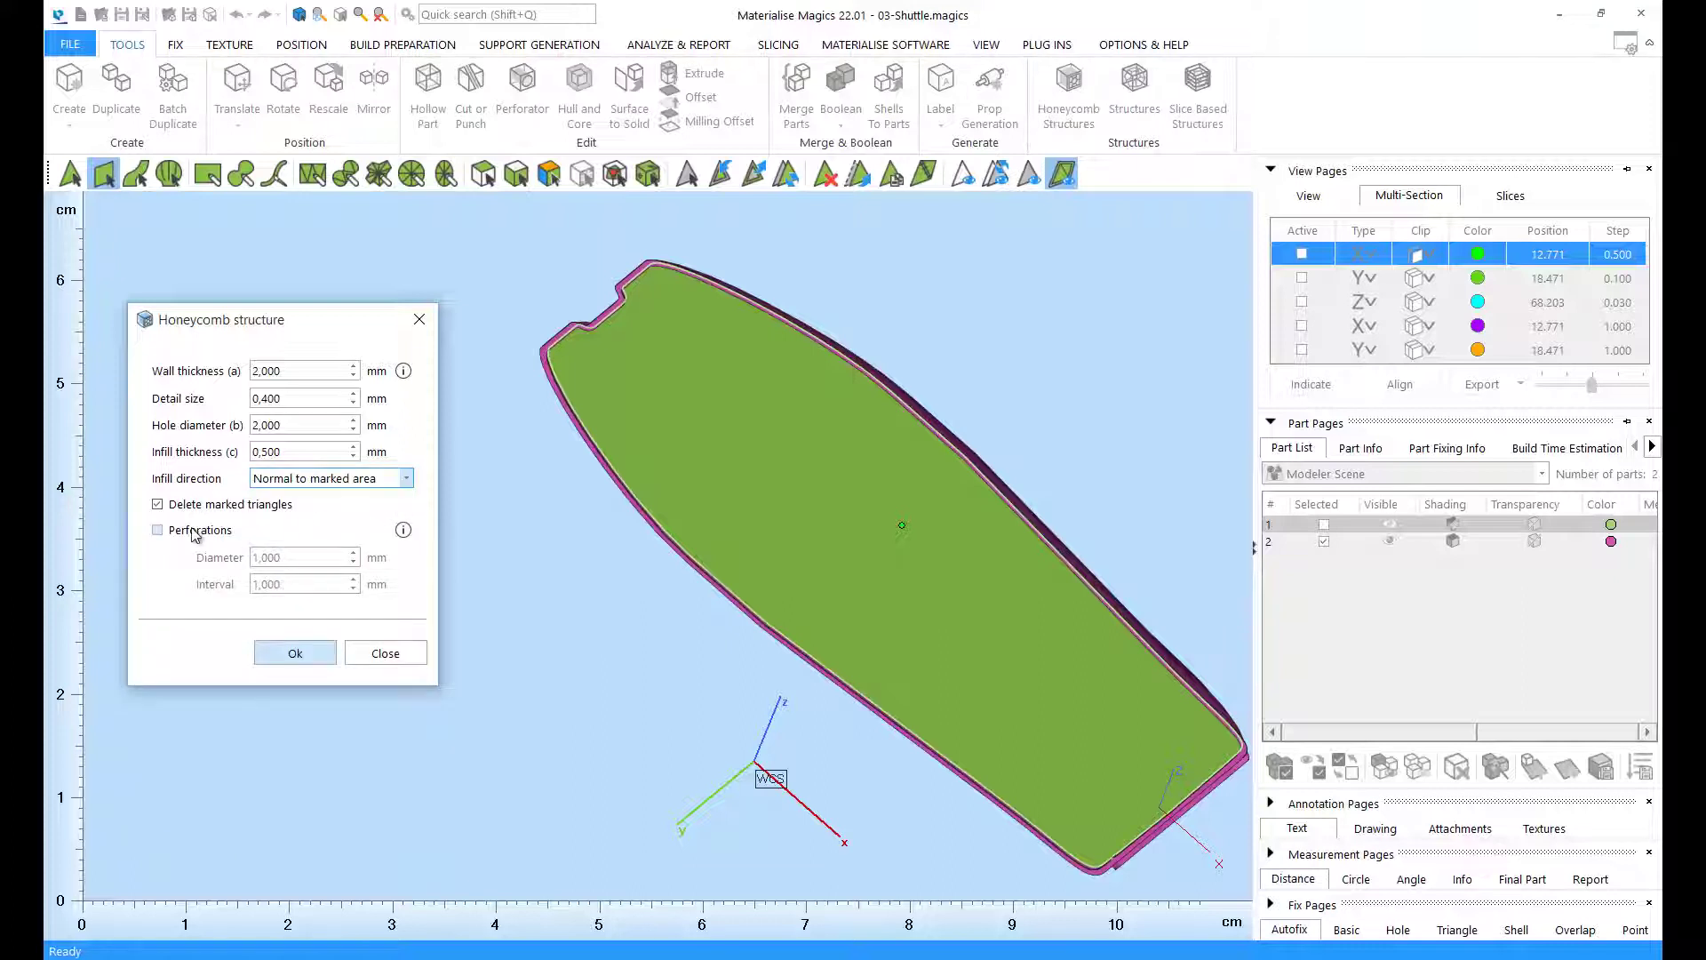
mouse_move(403, 537)
Generate the honeycomb on shuttle_cut_2 and inspect the hexagonal pattern on its inner face
left_click(307, 656)
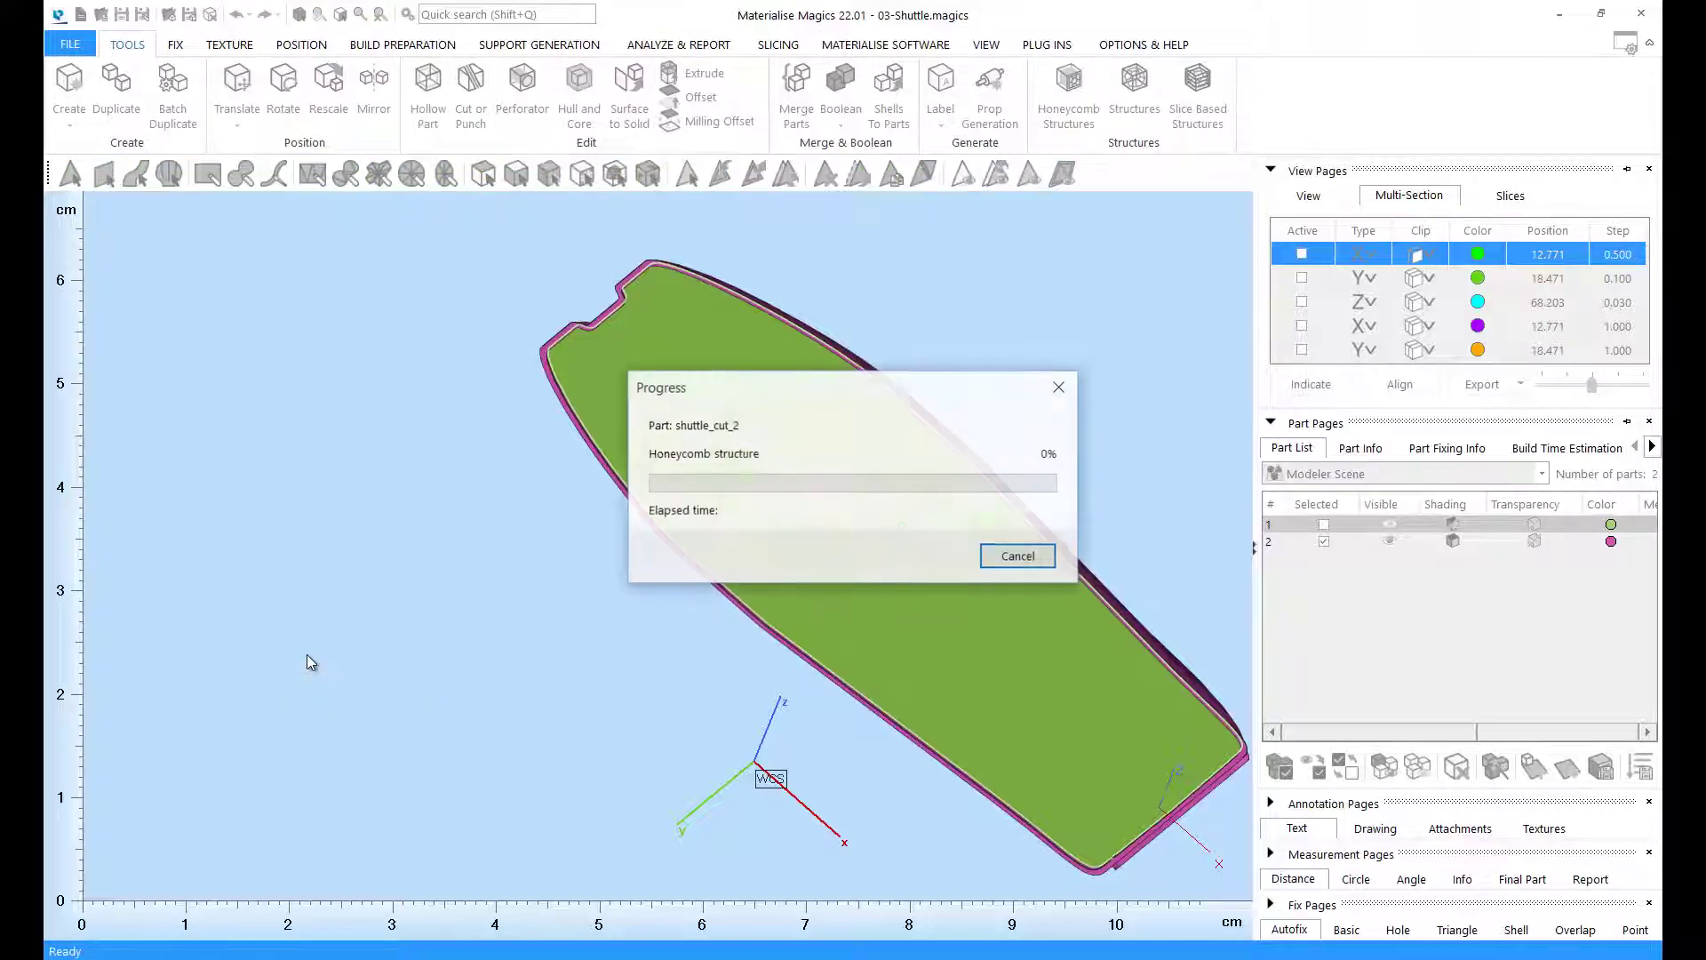
scroll(845, 392, "up", 3)
right_click_drag(846, 392, 818, 451)
scroll(762, 431, "down", 3)
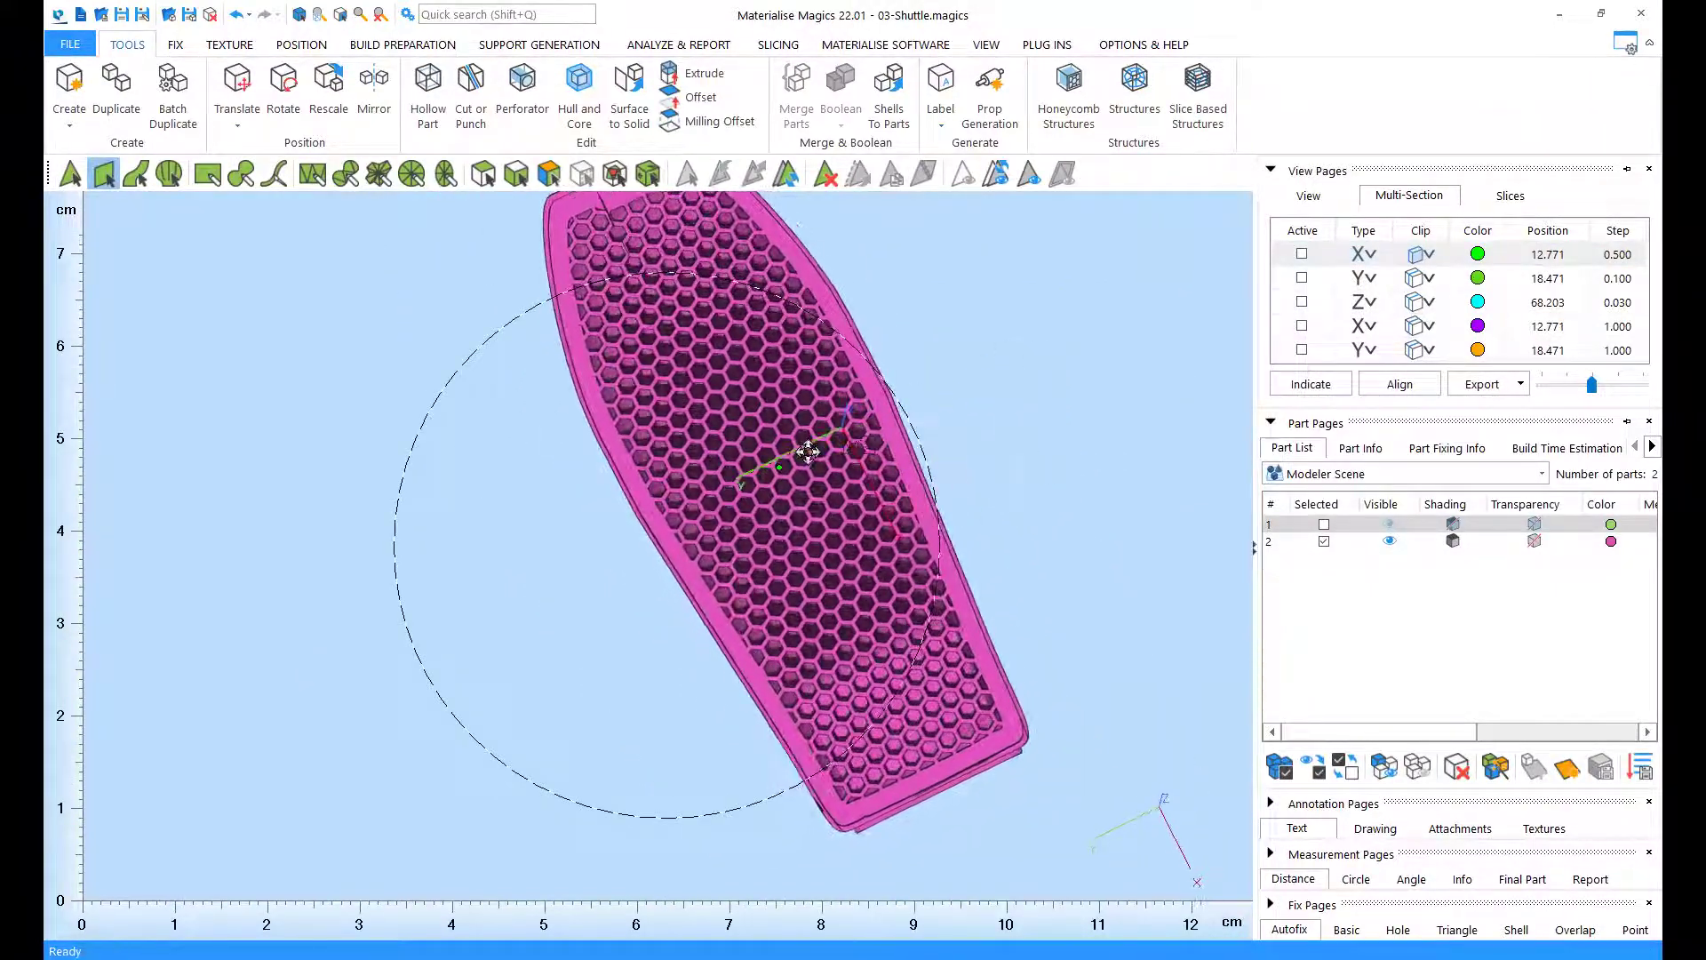
scroll(968, 432, "up", 1)
mouse_move(968, 432)
right_mouse_down()
mouse_move(995, 467)
mouse_move(885, 451)
mouse_move(921, 442)
mouse_move(868, 450)
mouse_move(987, 471)
mouse_move(914, 445)
mouse_move(925, 423)
mouse_move(874, 435)
mouse_move(930, 452)
right_mouse_up()
scroll(991, 474, "up", 2)
scroll(922, 445, "down", 4)
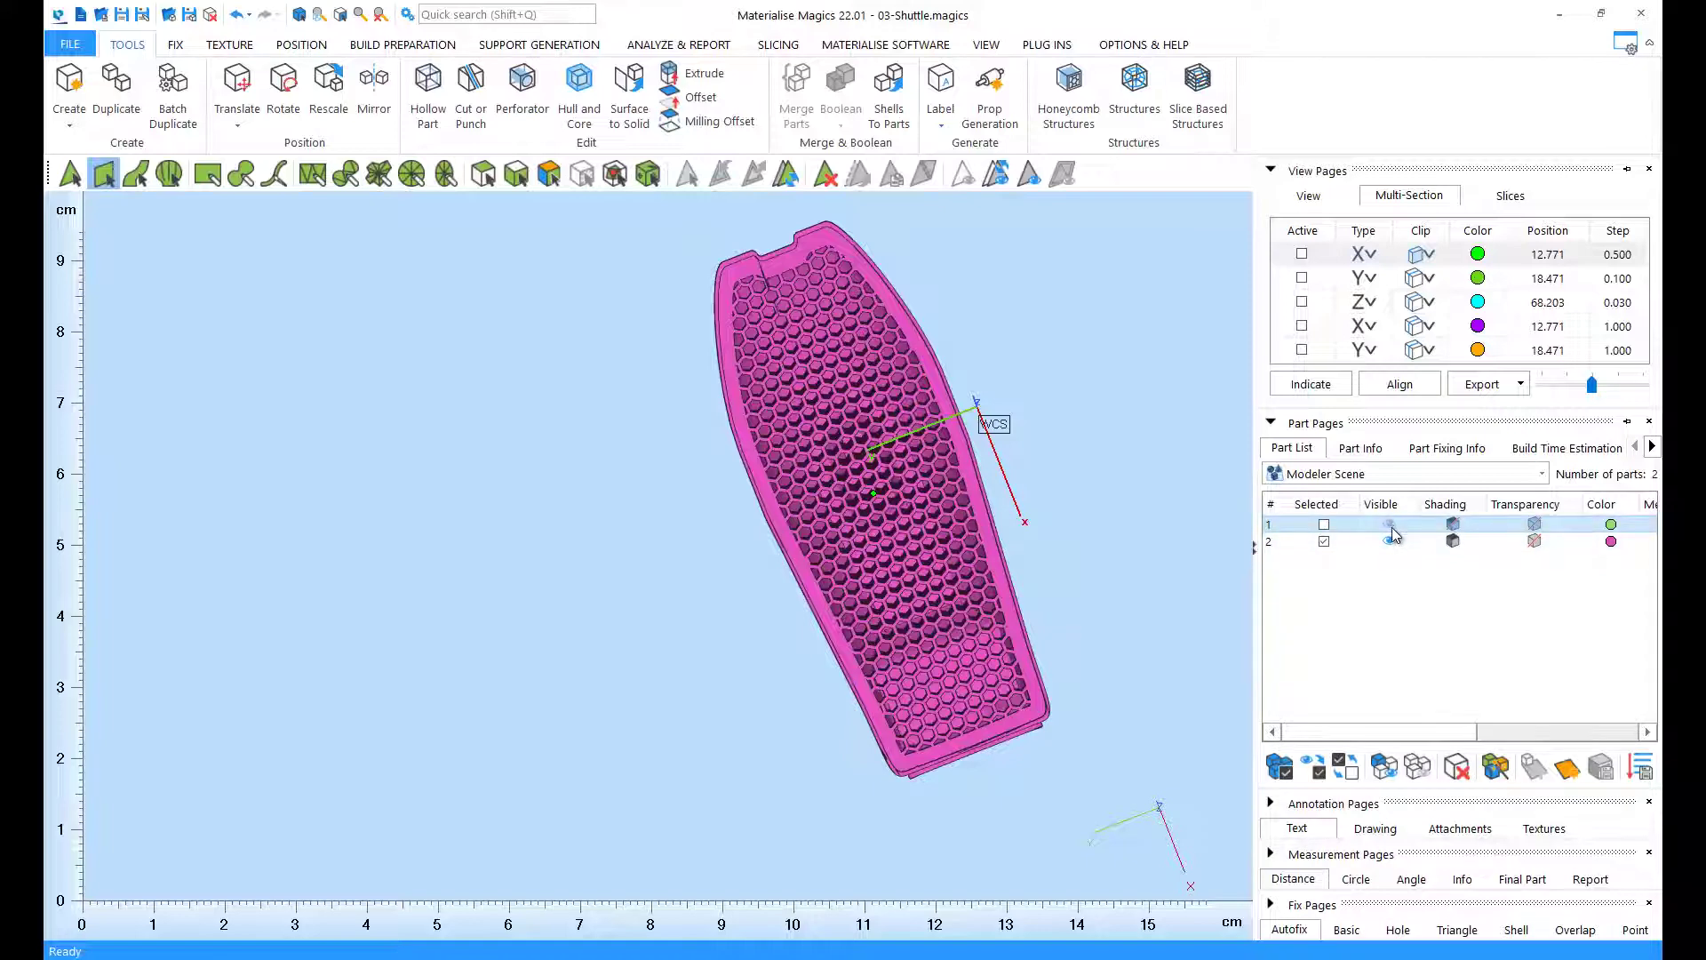
Show the green lower half, hide the magenta half, and select the green part
left_click(1391, 524)
left_click(1390, 541)
right_click_drag(1011, 536, 400, 473)
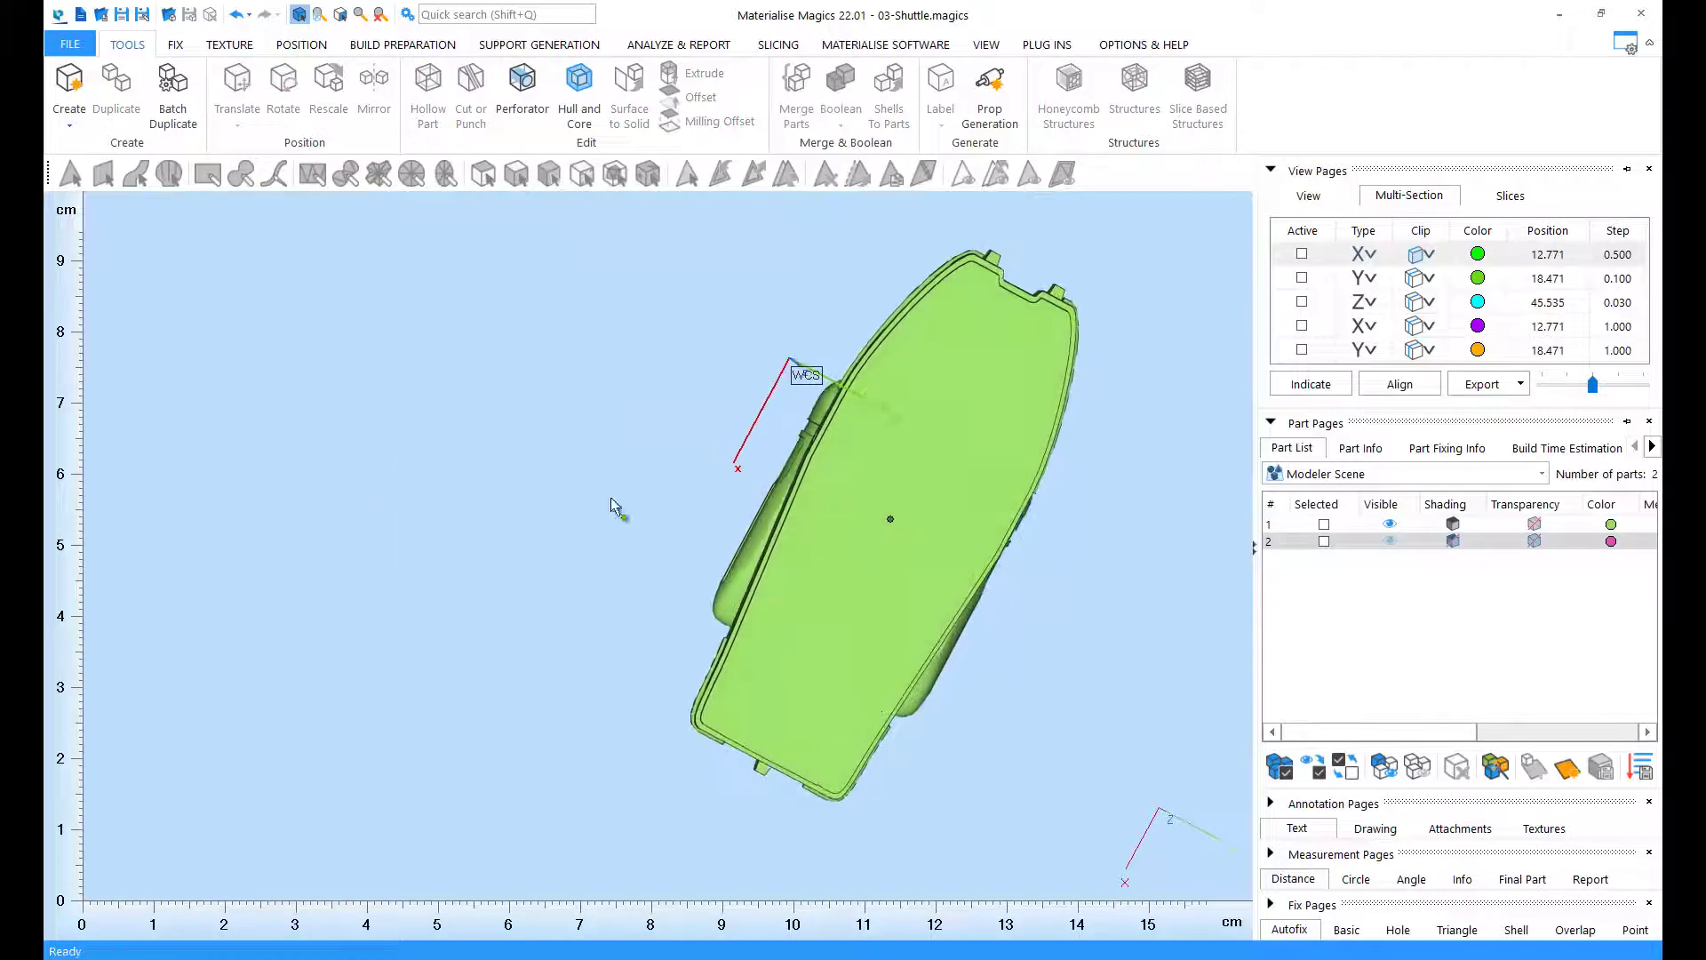
left_click(839, 573)
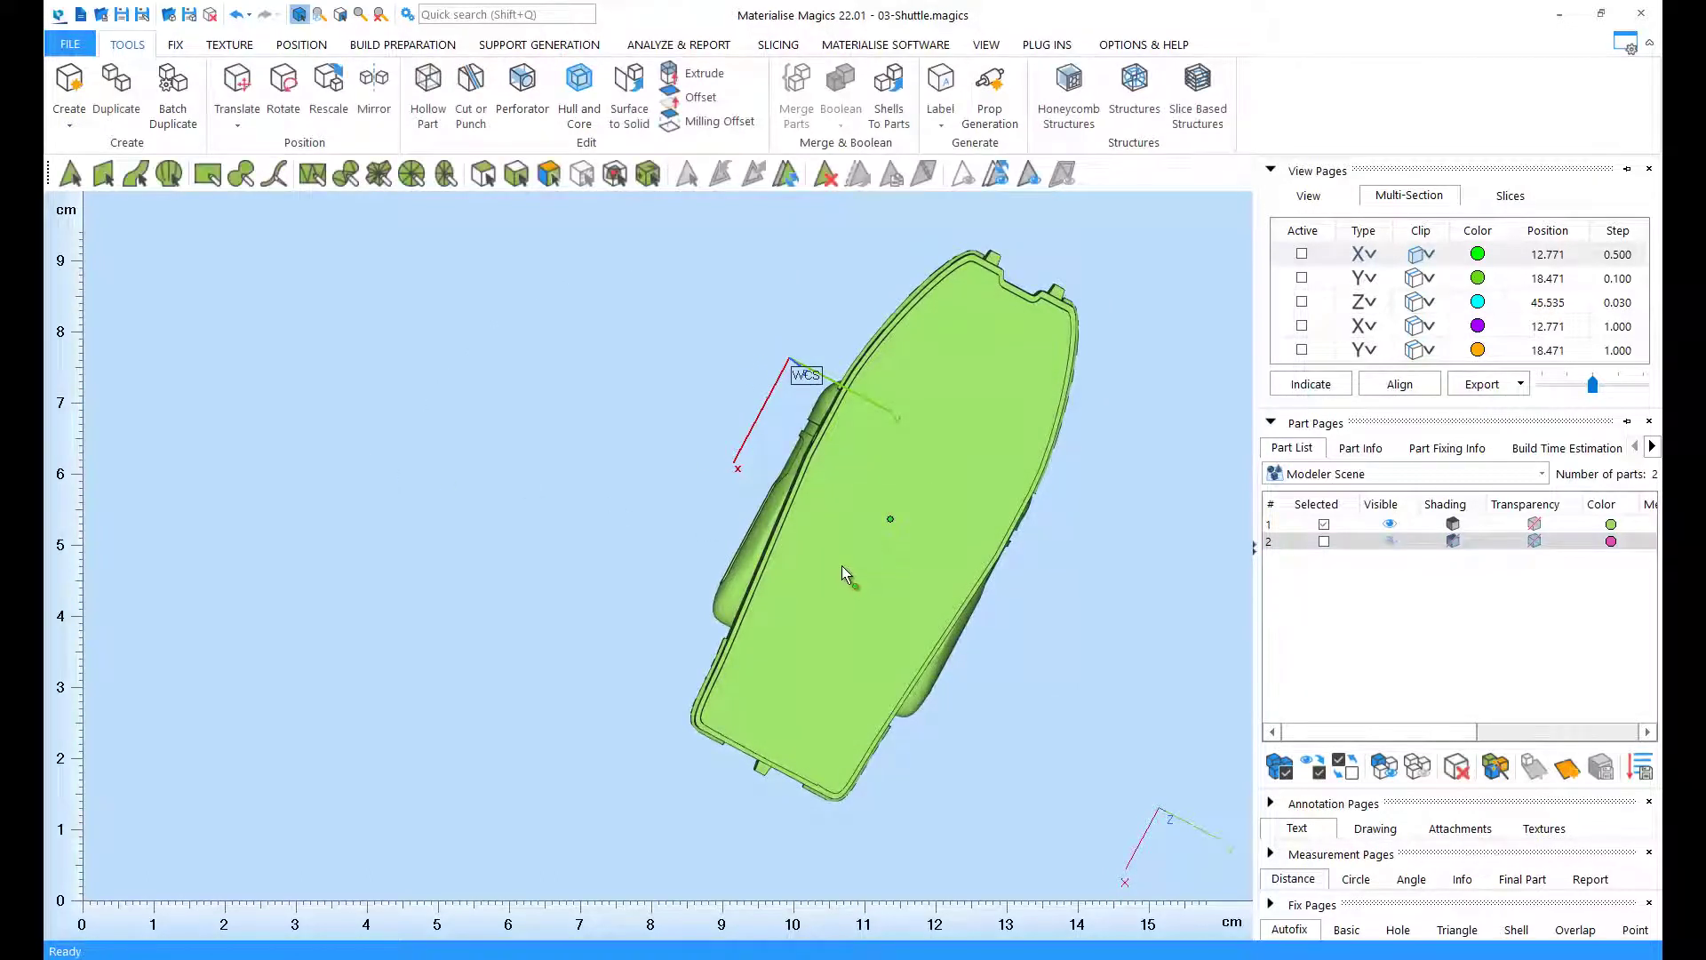
Set up a honeycomb with 1 mm perforations and mark the green half's flat inner face
left_click(1086, 121)
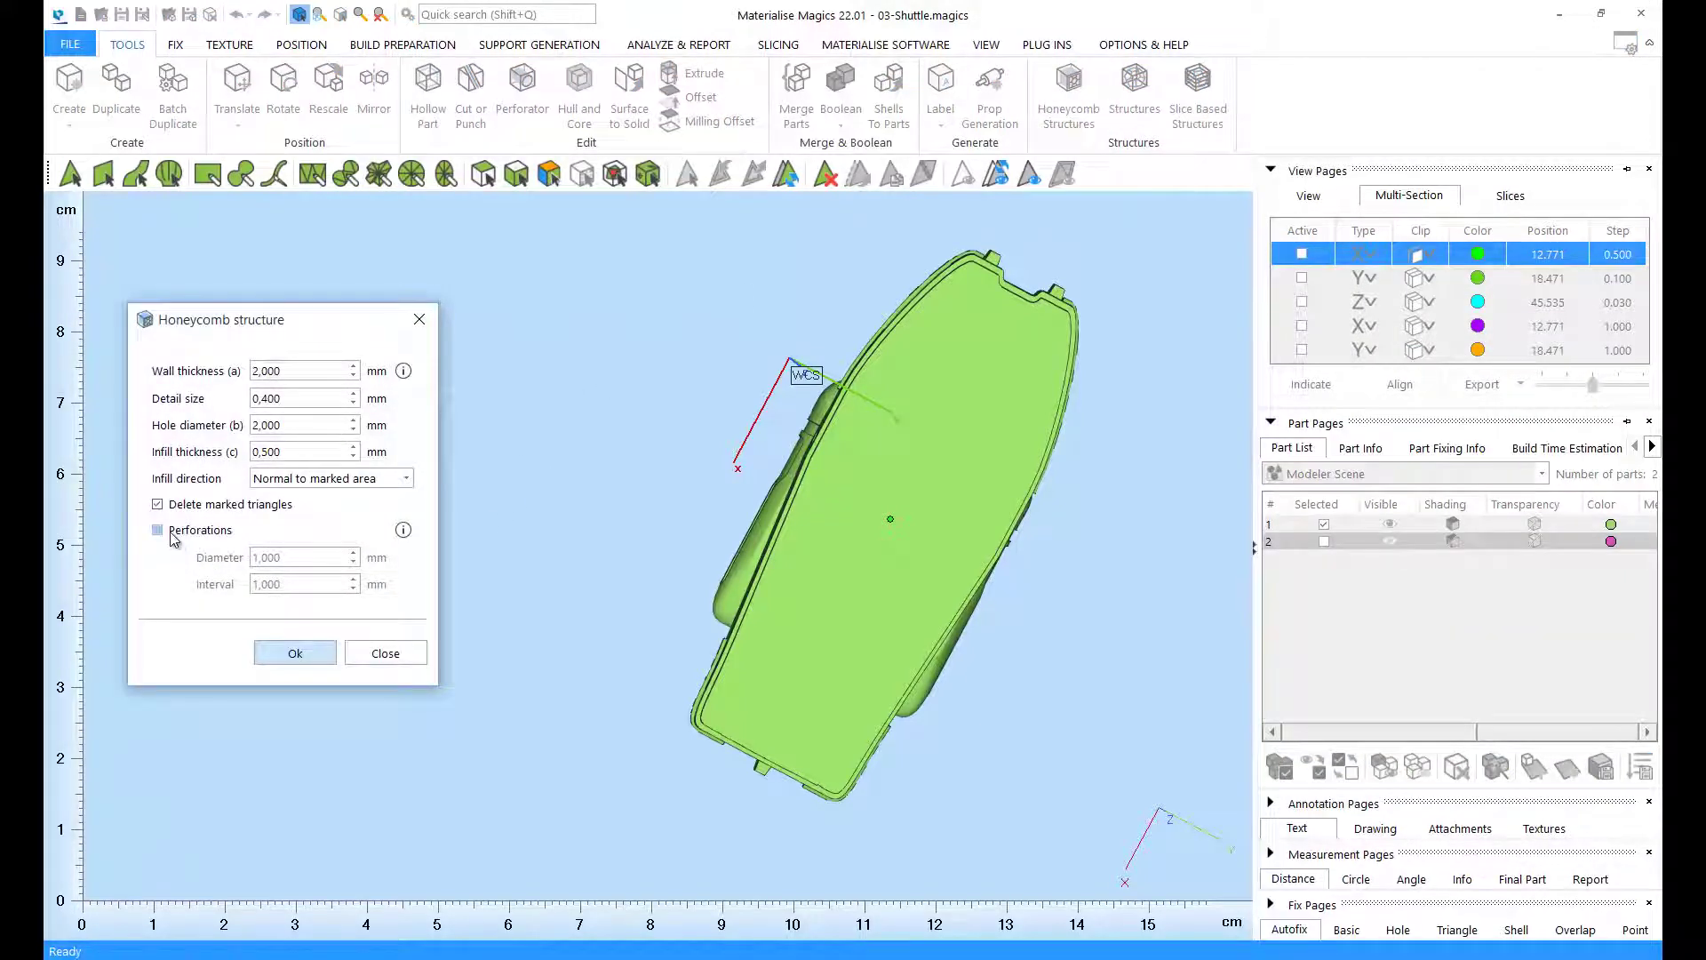
left_click(159, 530)
left_click(104, 175)
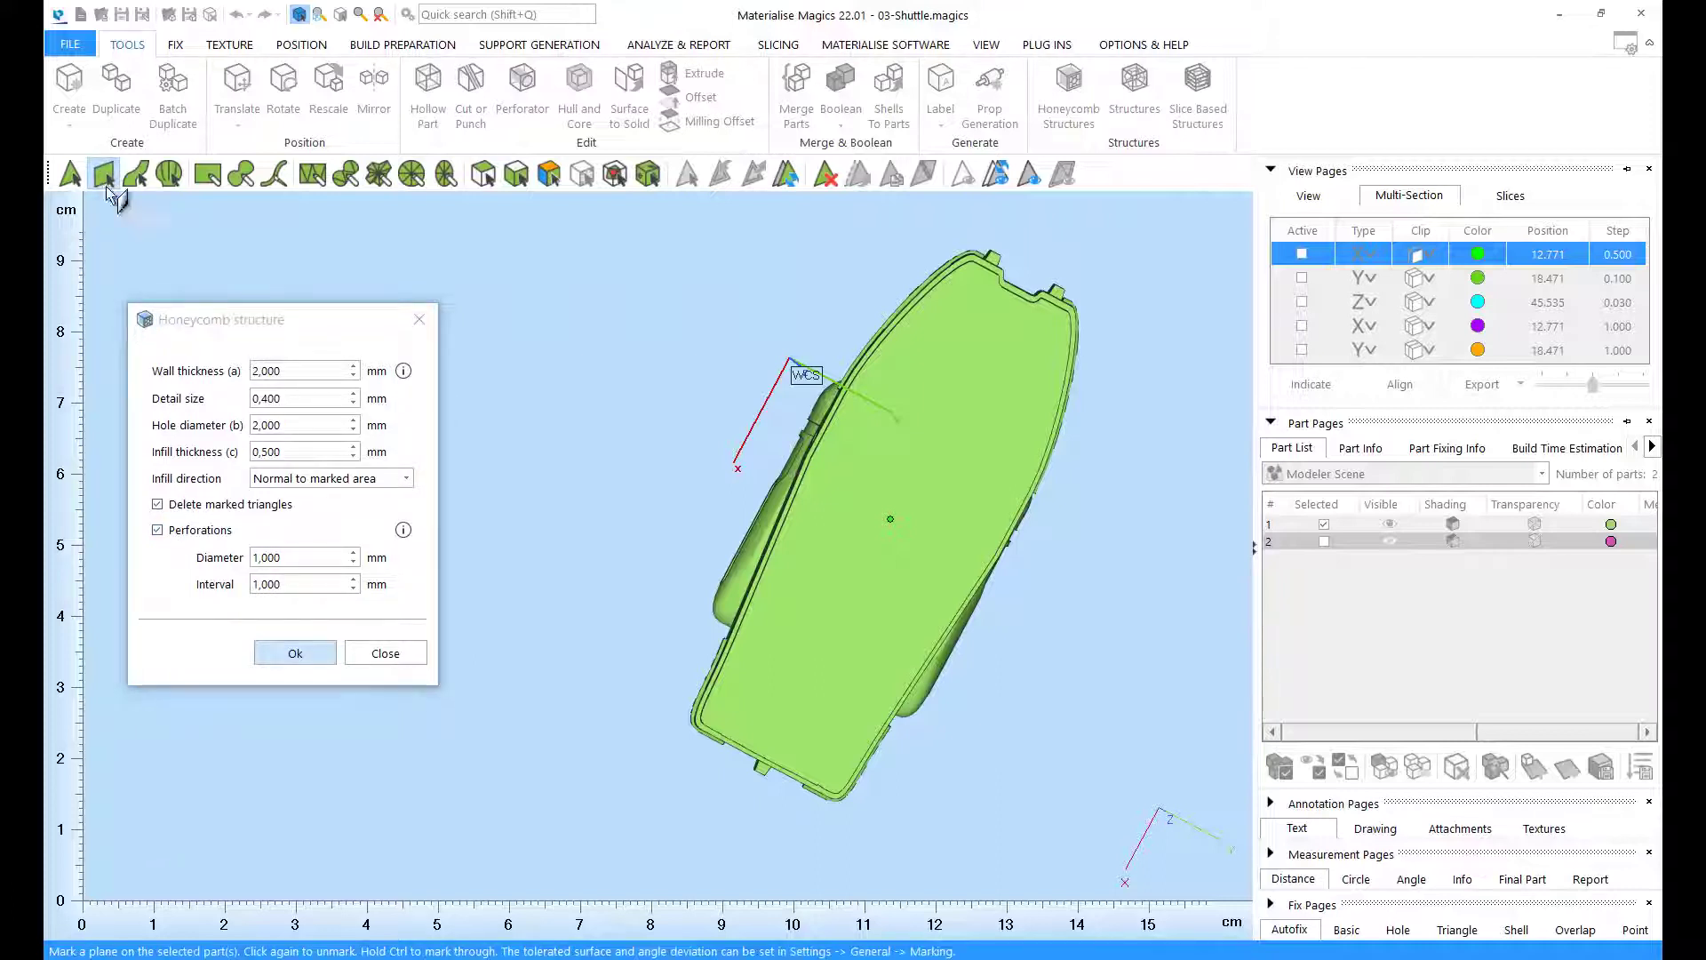
left_click(933, 481)
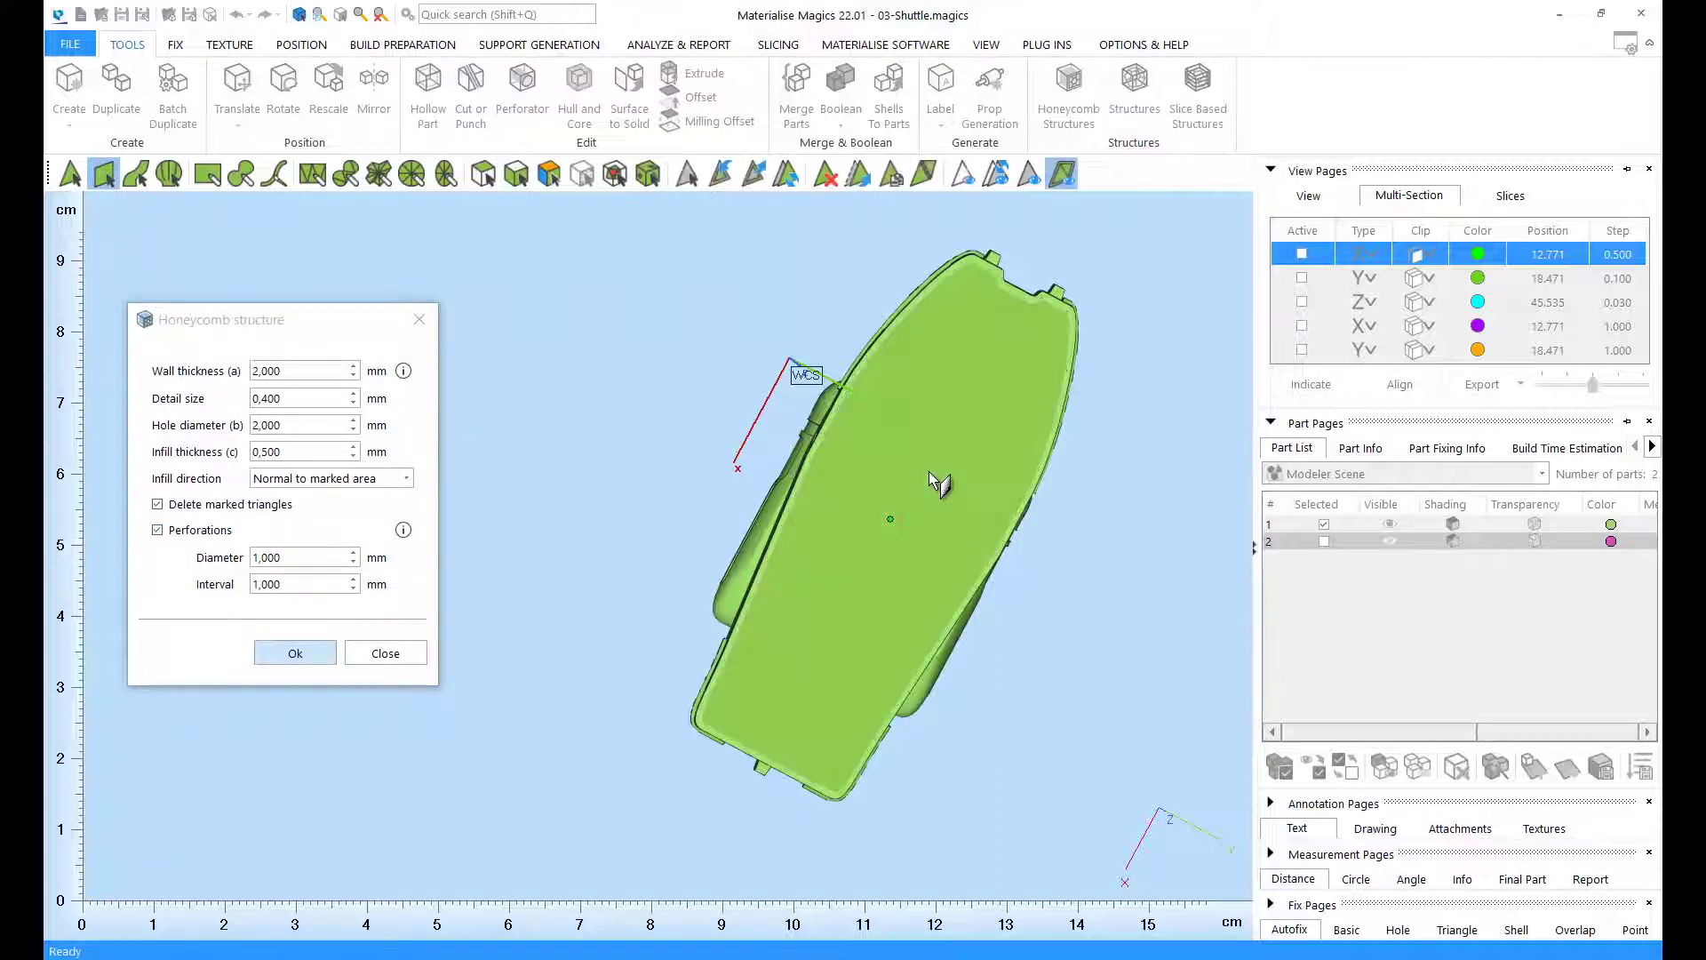
Generate the perforated honeycomb in the green half and inspect its hexagonal cells
left_click(269, 660)
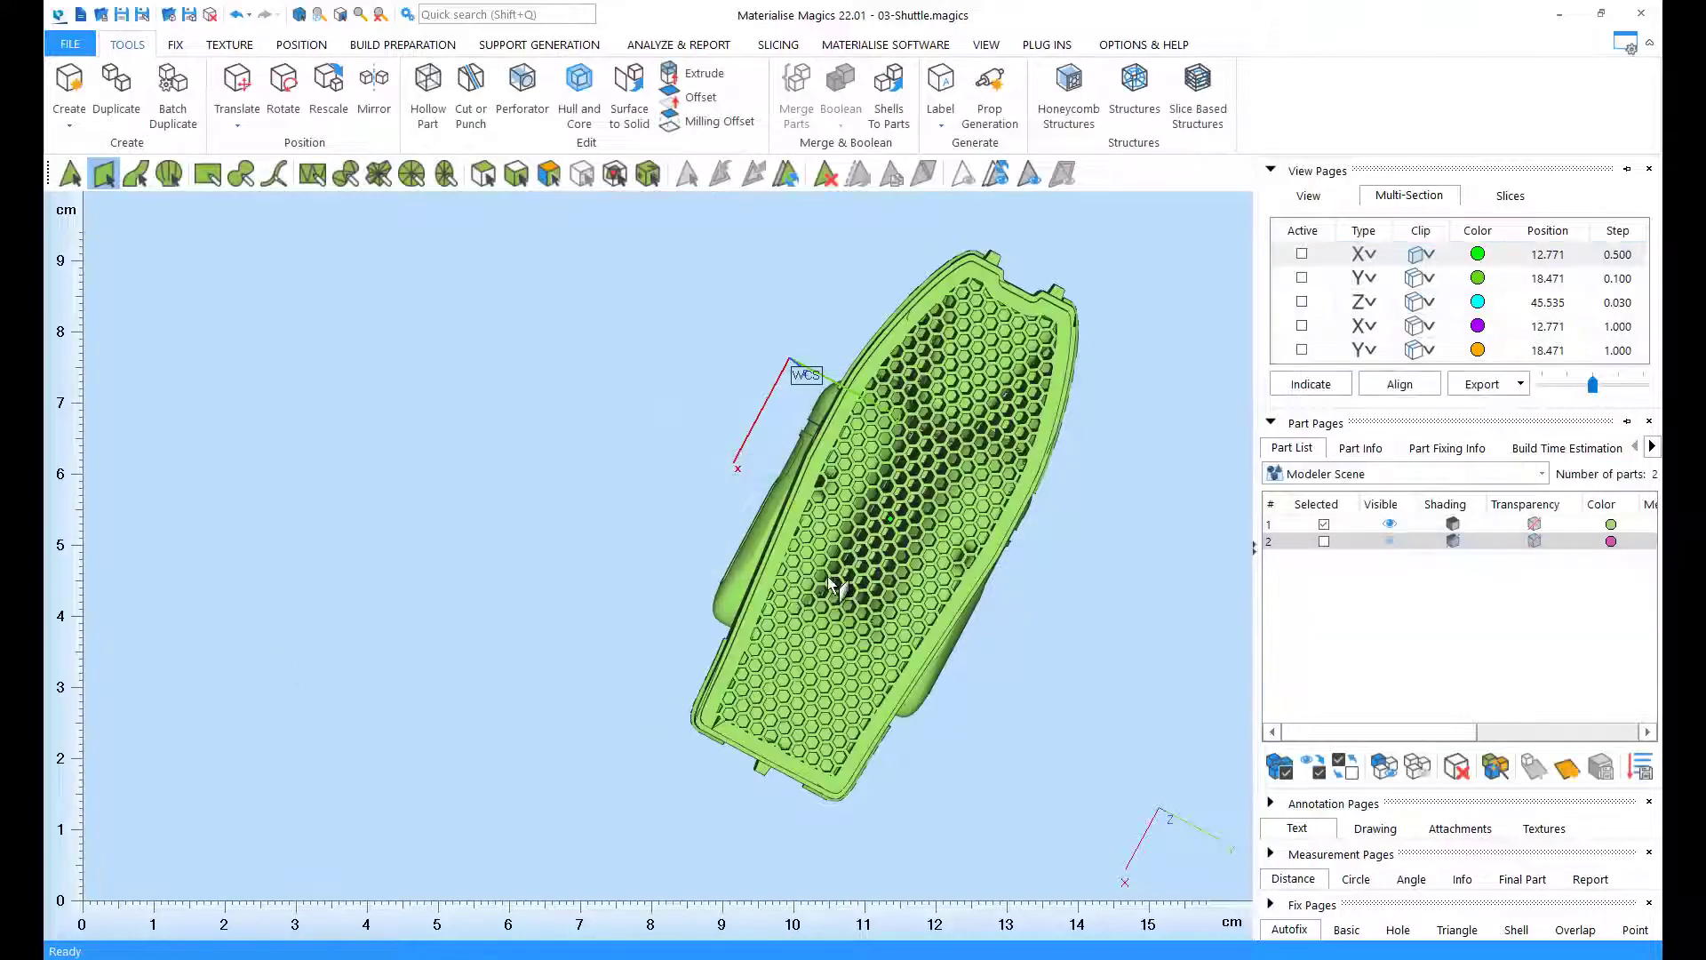
scroll(918, 556, "up", 4)
scroll(919, 557, "down", 4)
right_click_drag(915, 553, 1188, 511)
scroll(896, 520, "up", 12)
scroll(832, 524, "down", 10)
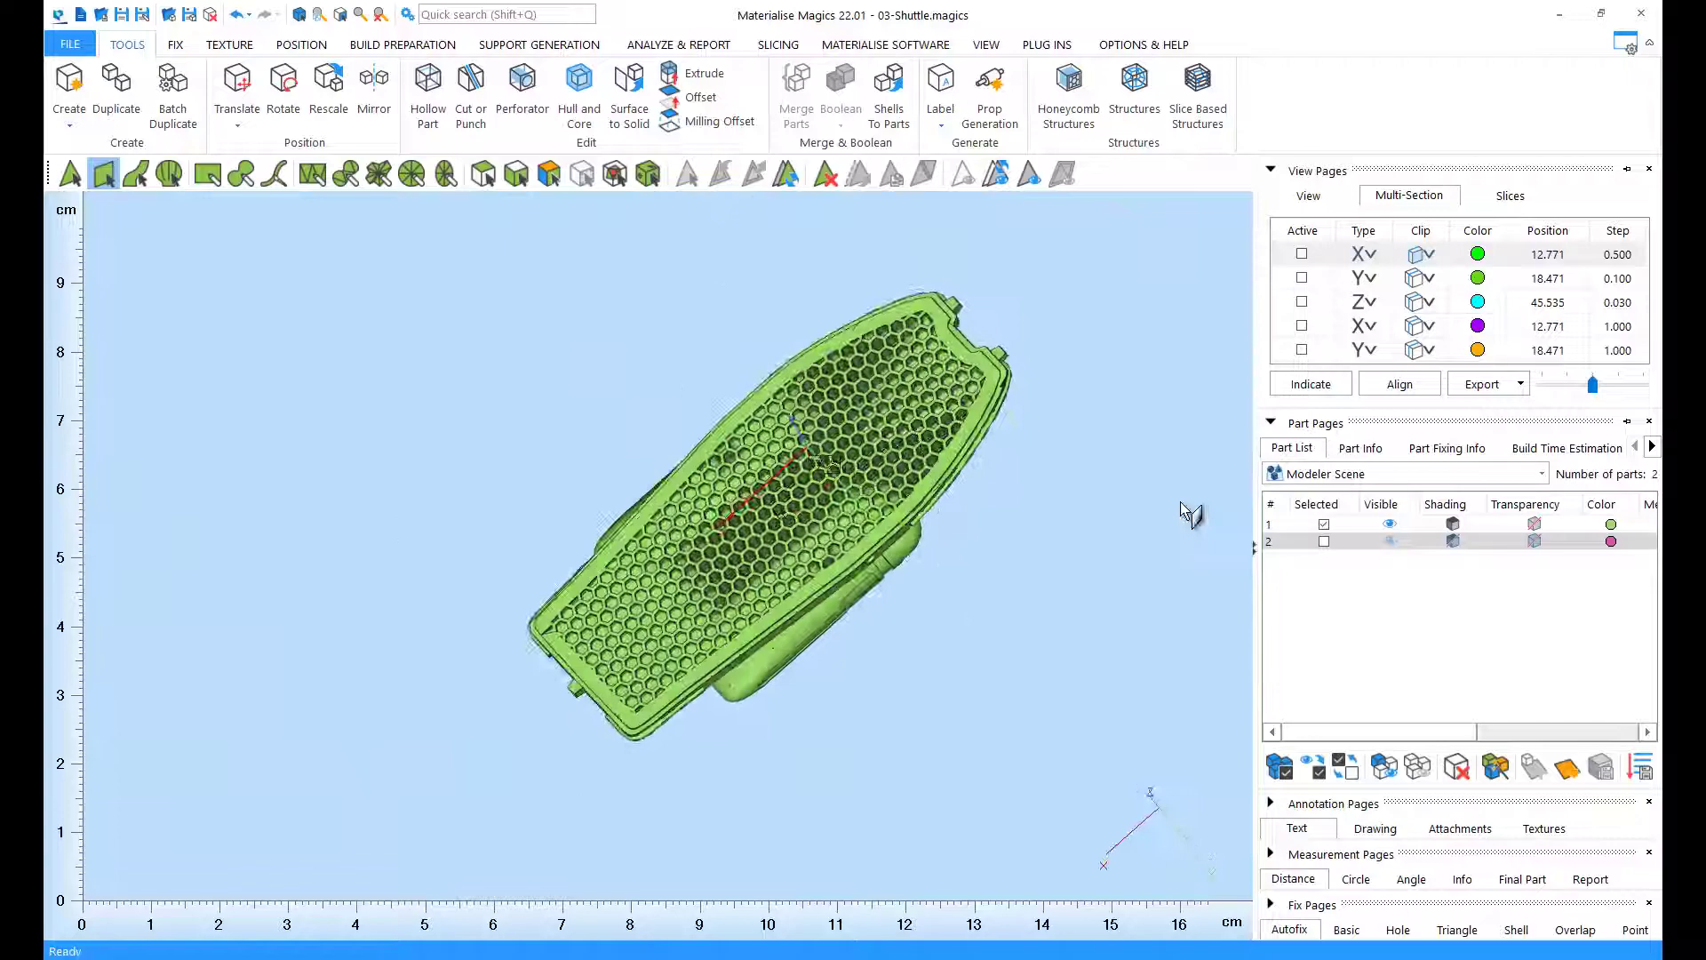
Make part 2, the magenta upper half, visible and rotate to view both halves
left_click(1390, 541)
right_click_drag(977, 498, 886, 372)
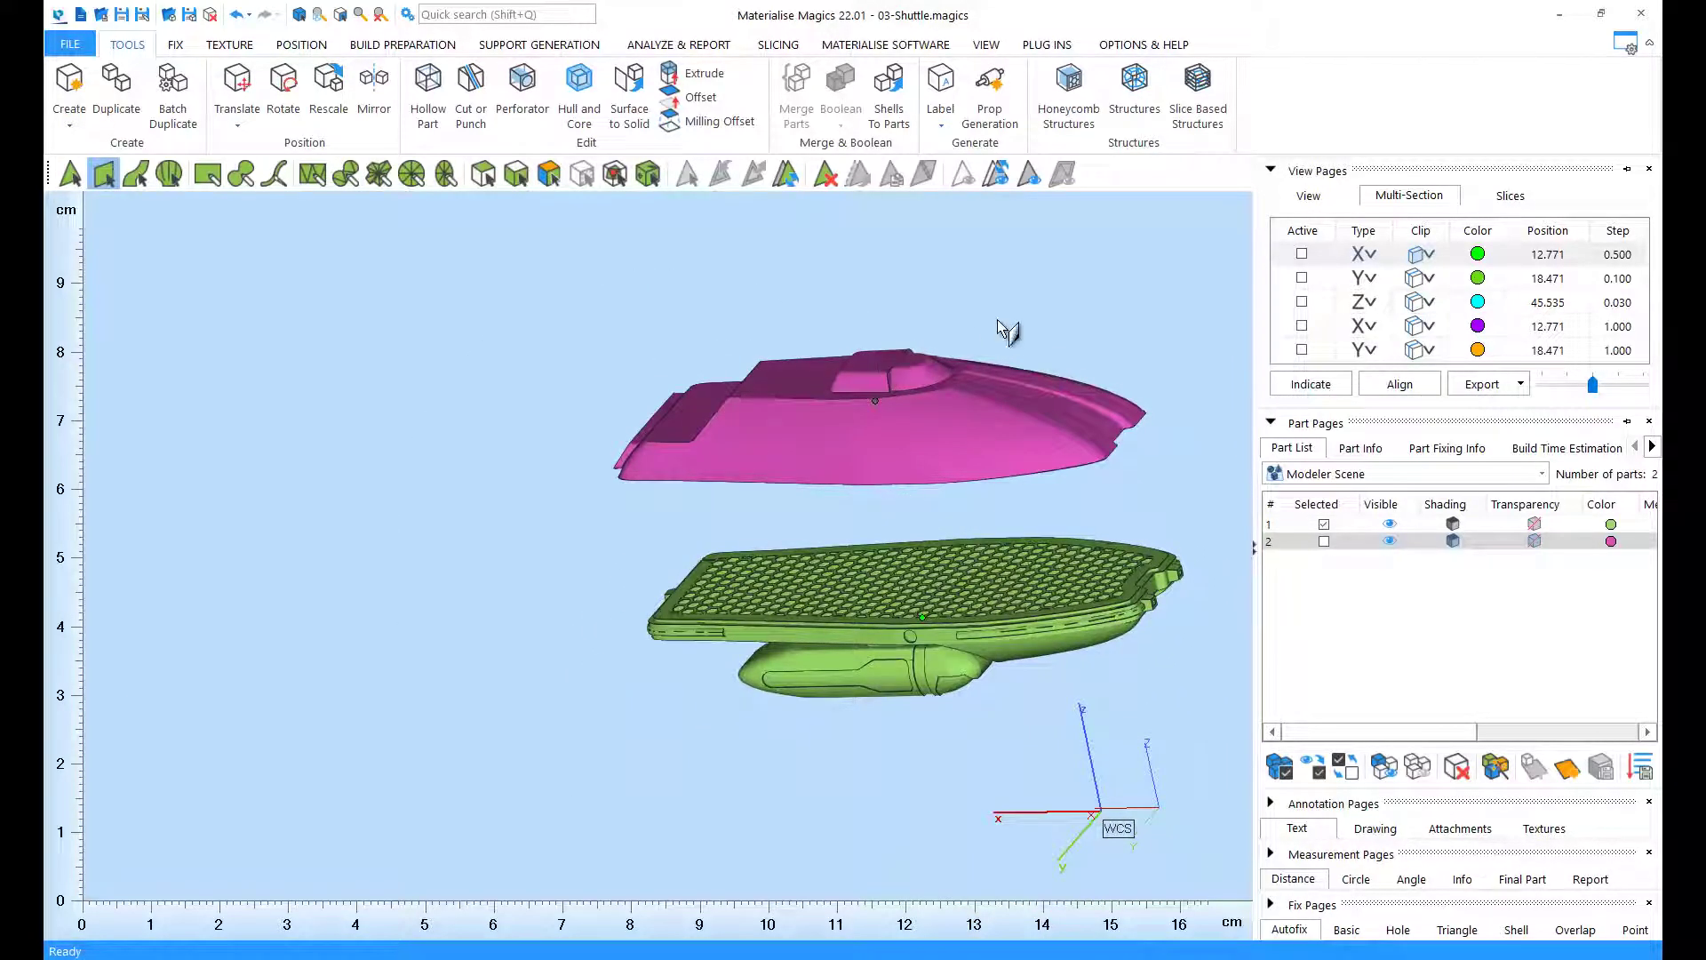